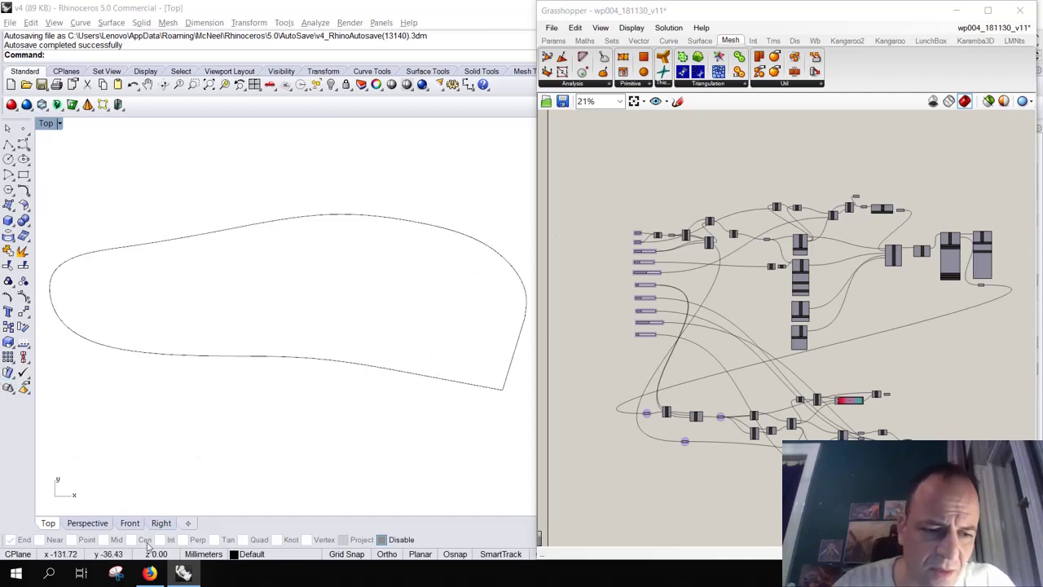
Switch to the browser and start the Sky Hunters dragonfly documentary on YouTube.
{"action": "left_click", "coordinate": [151, 573]}
{"action": "key", "text": "space"}
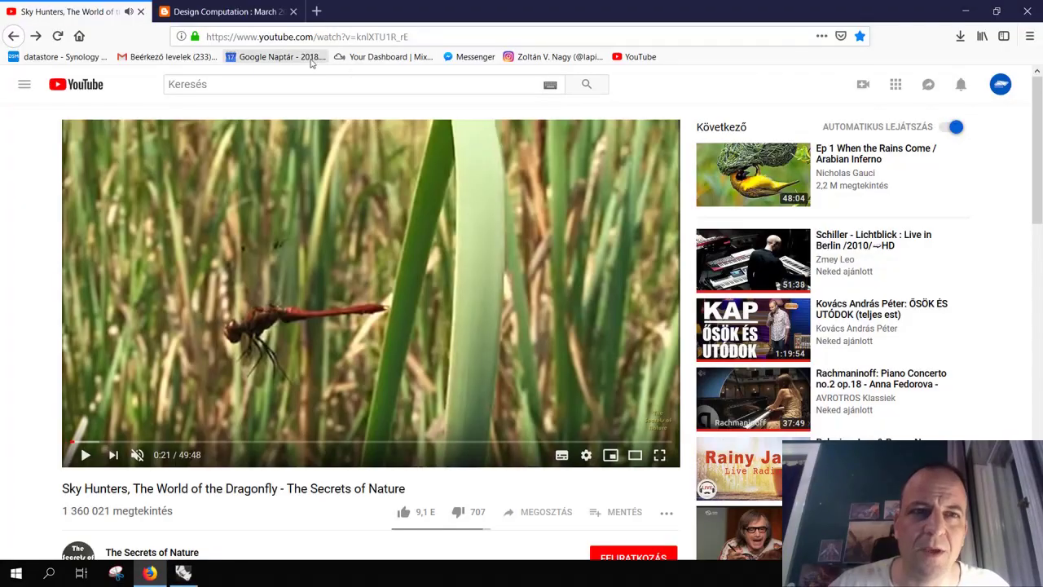
Bring up the Design Computation post and scroll down to its dragonfly wing structure diagrams.
{"action": "left_click", "coordinate": [224, 12]}
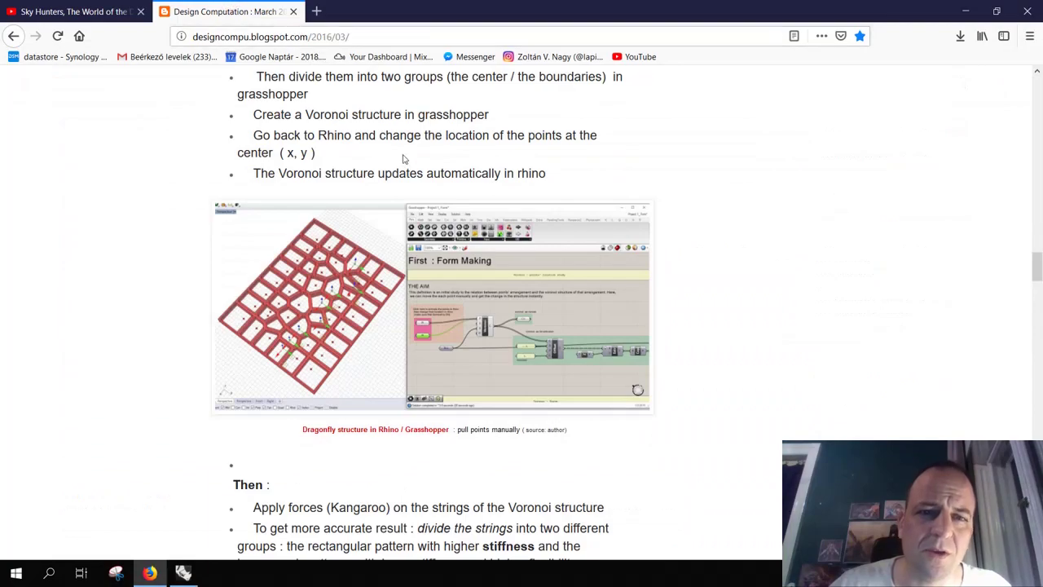
{"action": "scroll", "coordinate": [410, 172], "scroll_direction": "down", "scroll_amount": 15}
{"action": "scroll", "coordinate": [411, 174], "scroll_direction": "up", "scroll_amount": 15}
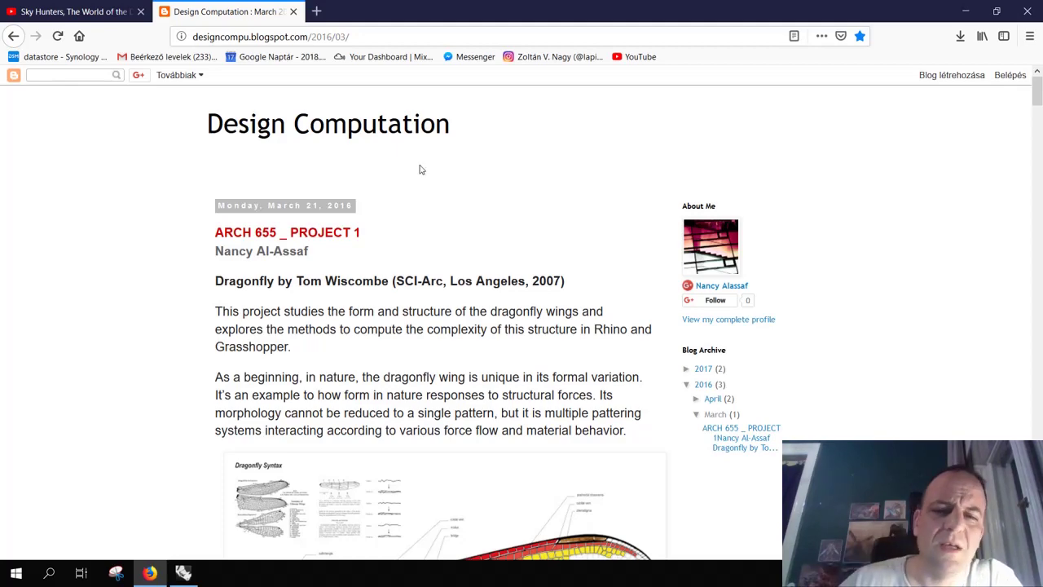
{"action": "scroll", "coordinate": [424, 168], "scroll_direction": "down", "scroll_amount": 4}
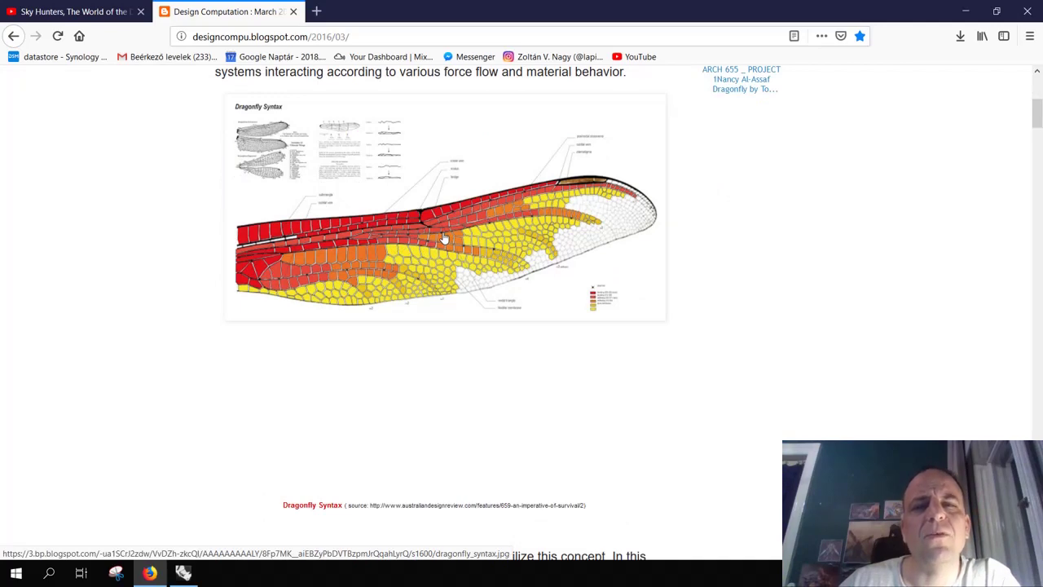
{"action": "scroll", "coordinate": [444, 238], "scroll_direction": "down", "scroll_amount": 9}
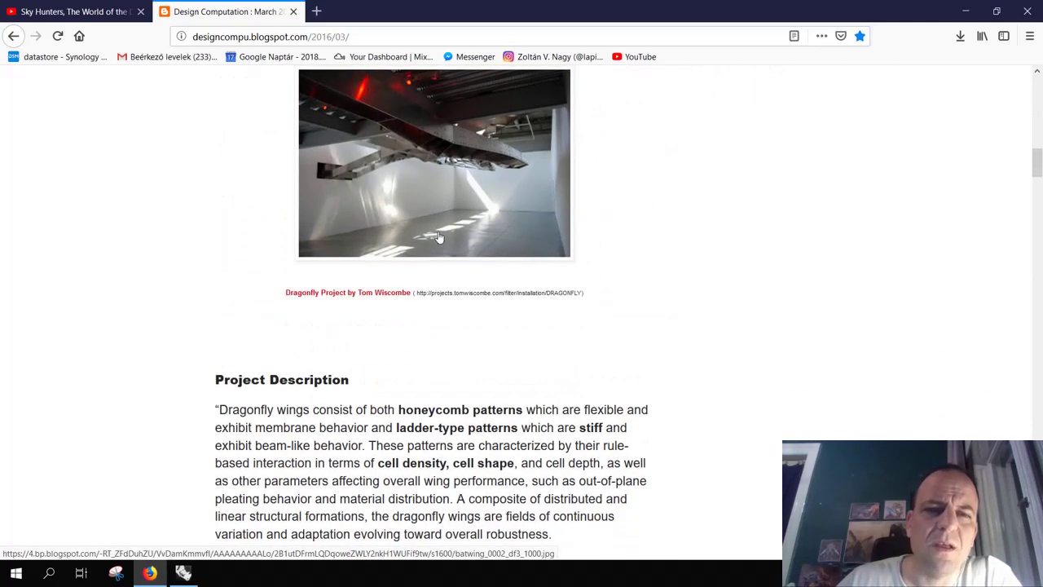
{"action": "scroll", "coordinate": [438, 237], "scroll_direction": "down", "scroll_amount": 5}
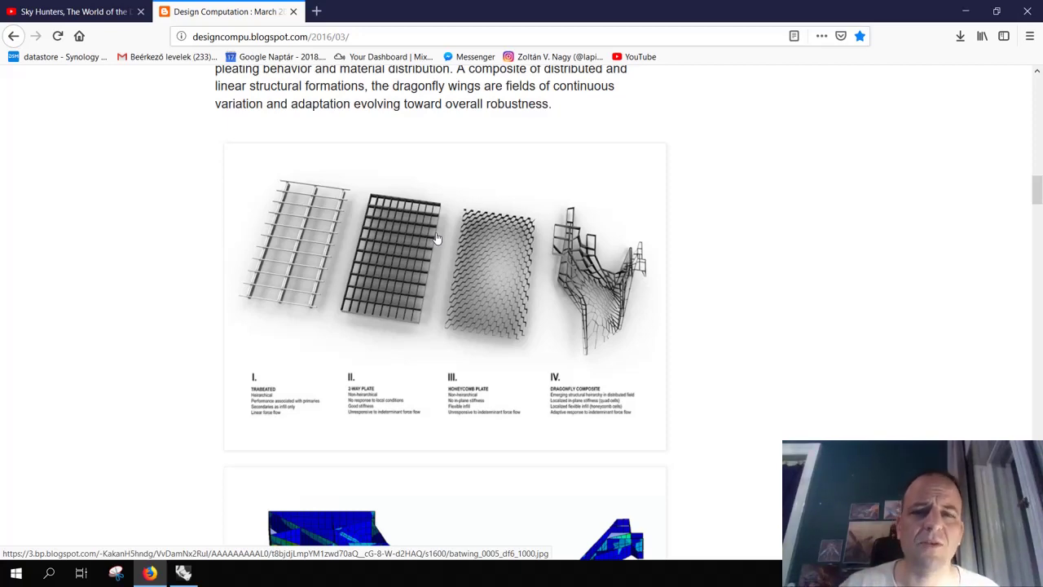
Read through the post's Modeling in Rhino and Grasshopper section, then return to Rhino.
{"action": "scroll", "coordinate": [426, 431], "scroll_direction": "down", "scroll_amount": 10}
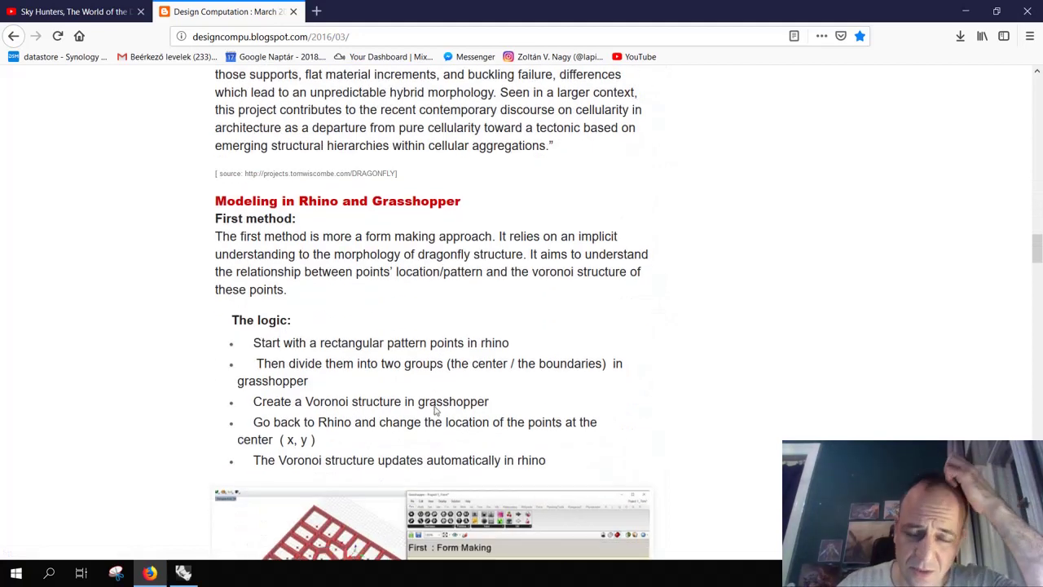
{"action": "scroll", "coordinate": [358, 391], "scroll_direction": "down", "scroll_amount": 4}
{"action": "scroll", "coordinate": [356, 390], "scroll_direction": "down", "scroll_amount": 1}
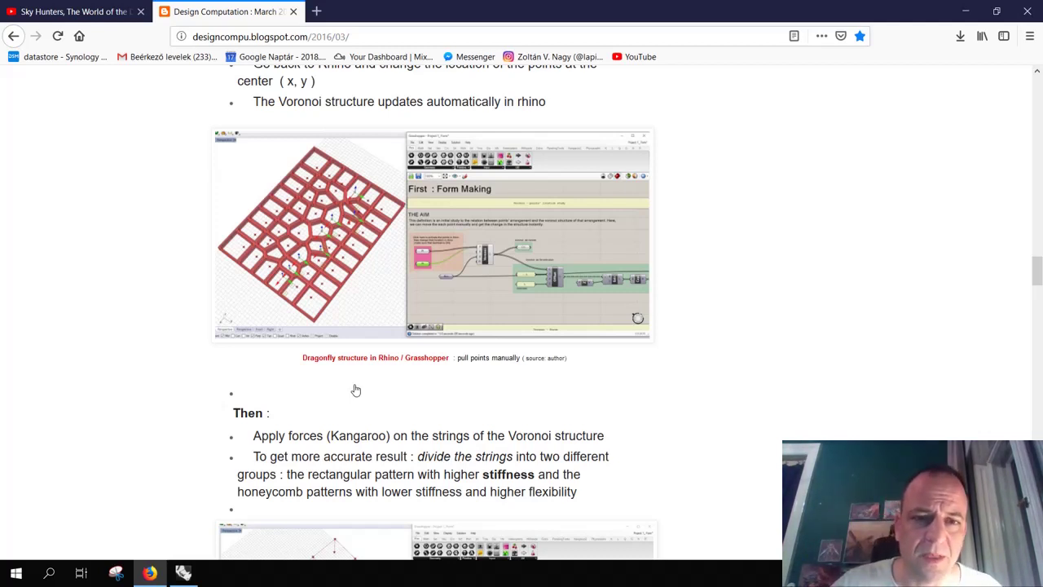
{"action": "scroll", "coordinate": [326, 522], "scroll_direction": "down", "scroll_amount": 12}
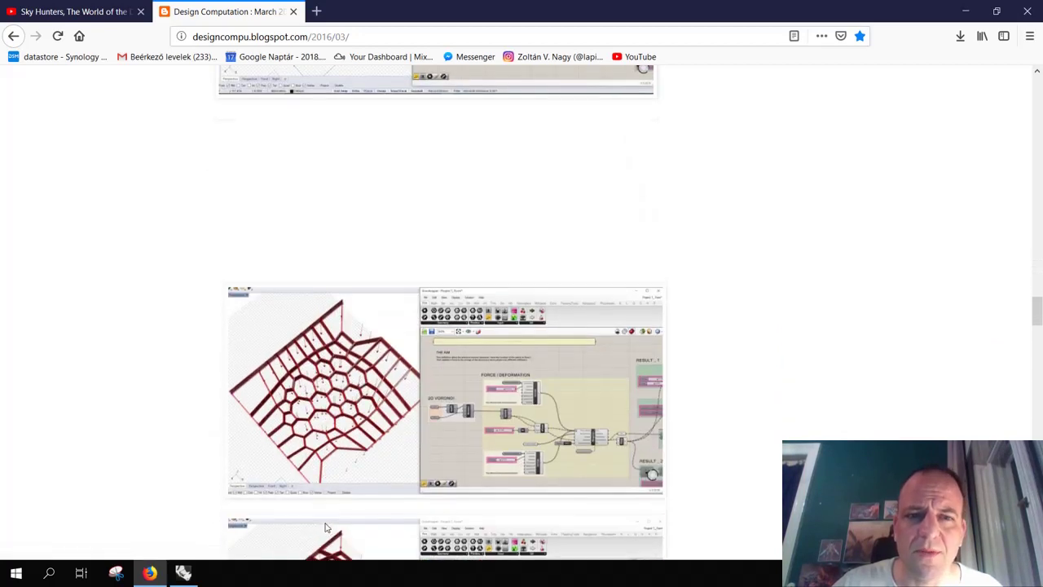
{"action": "scroll", "coordinate": [326, 528], "scroll_direction": "down", "scroll_amount": 15}
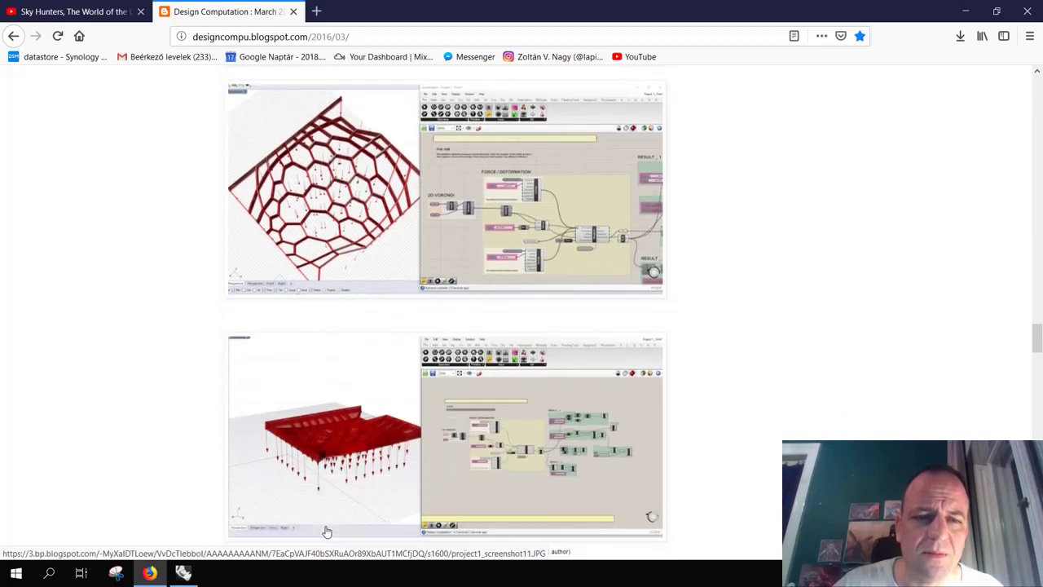
{"action": "key", "text": "alt+Tab"}
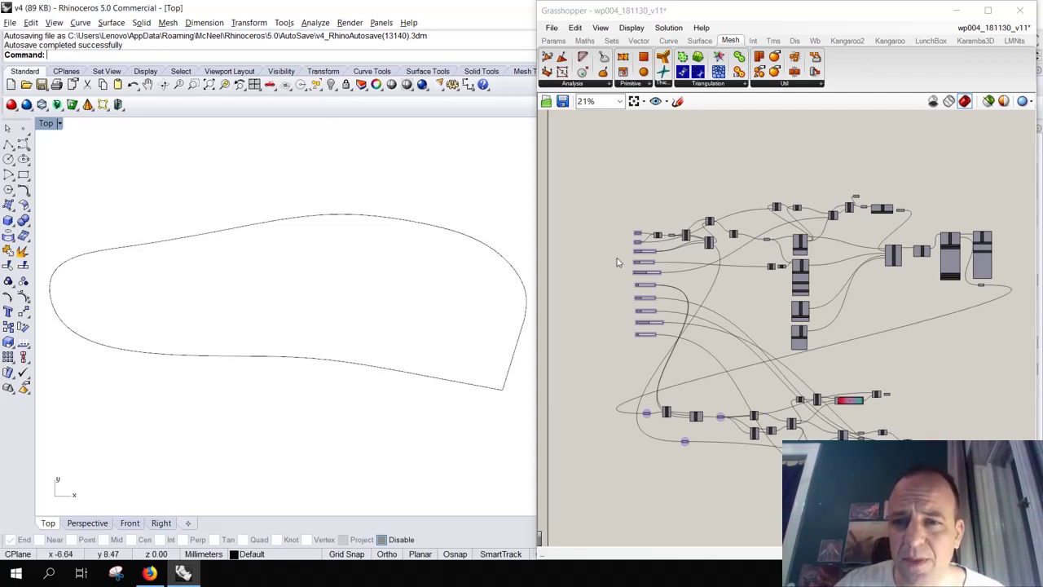
{"action": "left_click", "coordinate": [664, 211]}
{"action": "scroll", "coordinate": [677, 216], "scroll_direction": "up", "scroll_amount": 4}
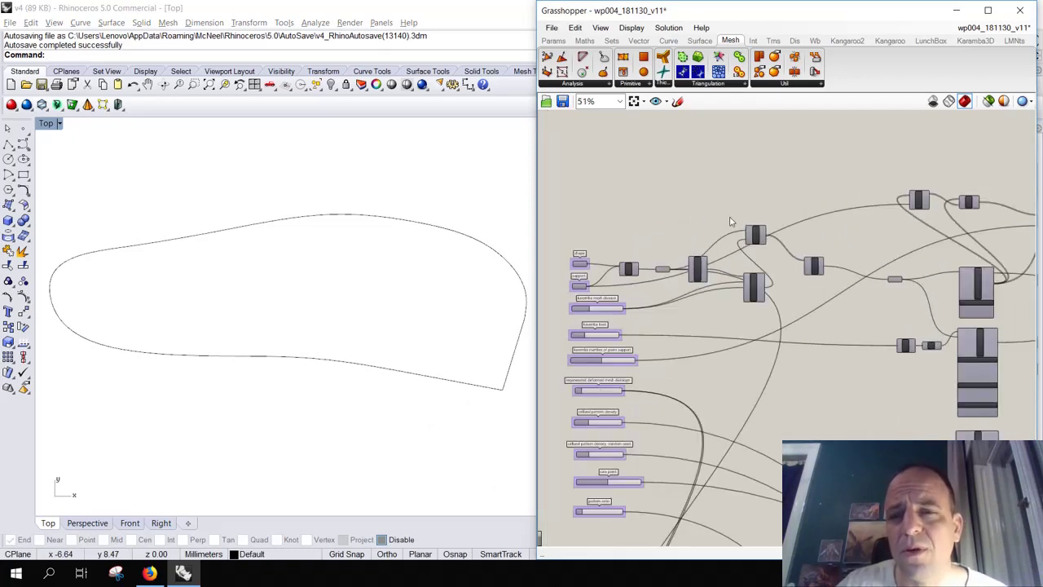
{"action": "right_click_drag", "start_coordinate": [676, 188], "coordinate": [650, 177]}
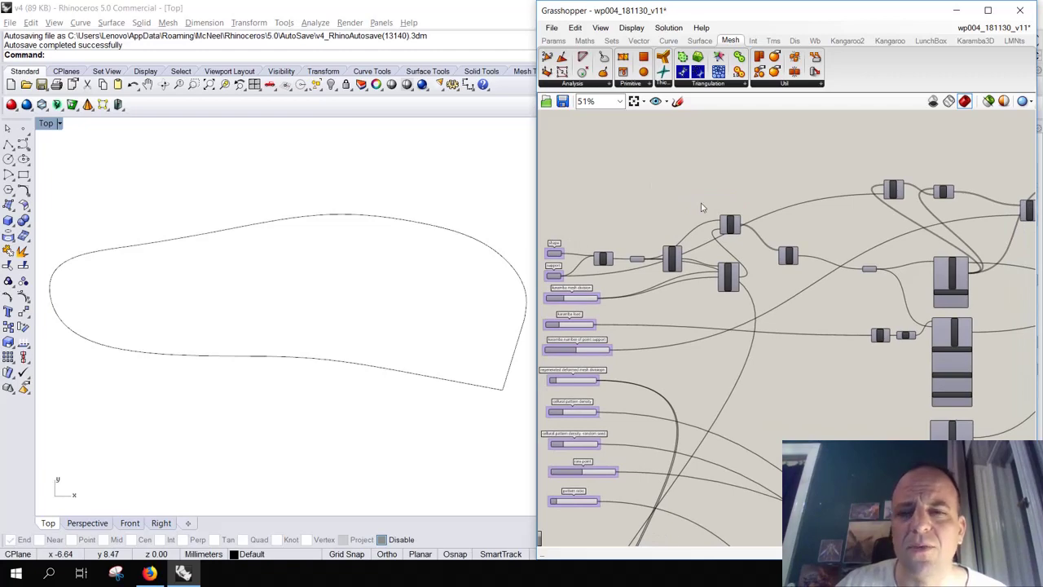
{"action": "scroll", "coordinate": [702, 207], "scroll_direction": "up", "scroll_amount": 5}
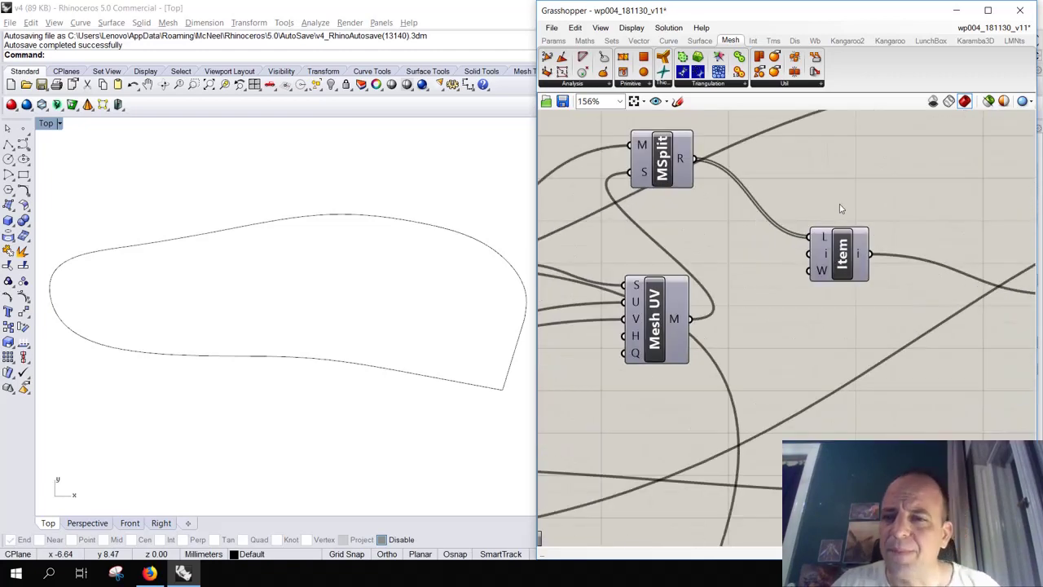
{"action": "right_click_drag", "start_coordinate": [840, 208], "coordinate": [754, 225]}
{"action": "left_click_drag", "start_coordinate": [792, 318], "coordinate": [725, 249]}
{"action": "middle_click", "coordinate": [730, 230]}
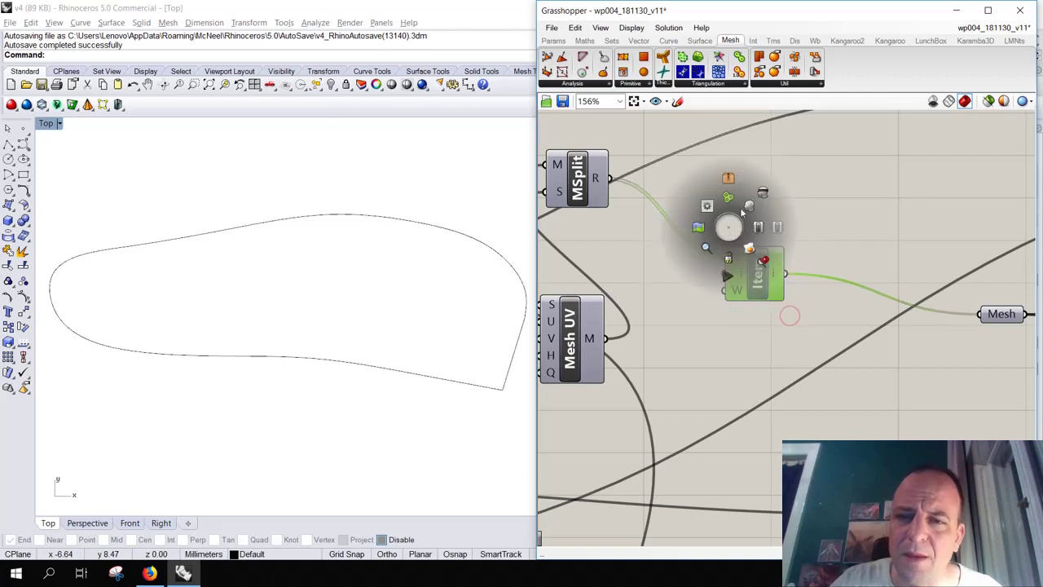
{"action": "left_click", "coordinate": [752, 207]}
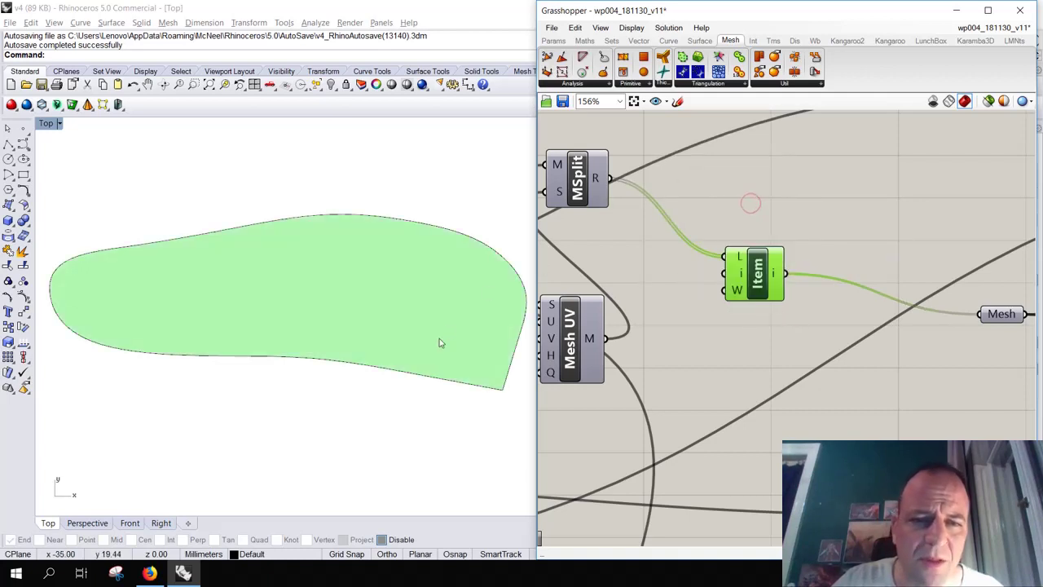
{"action": "middle_click", "coordinate": [734, 268]}
{"action": "left_click", "coordinate": [769, 235]}
{"action": "right_click_drag", "start_coordinate": [854, 240], "coordinate": [769, 231]}
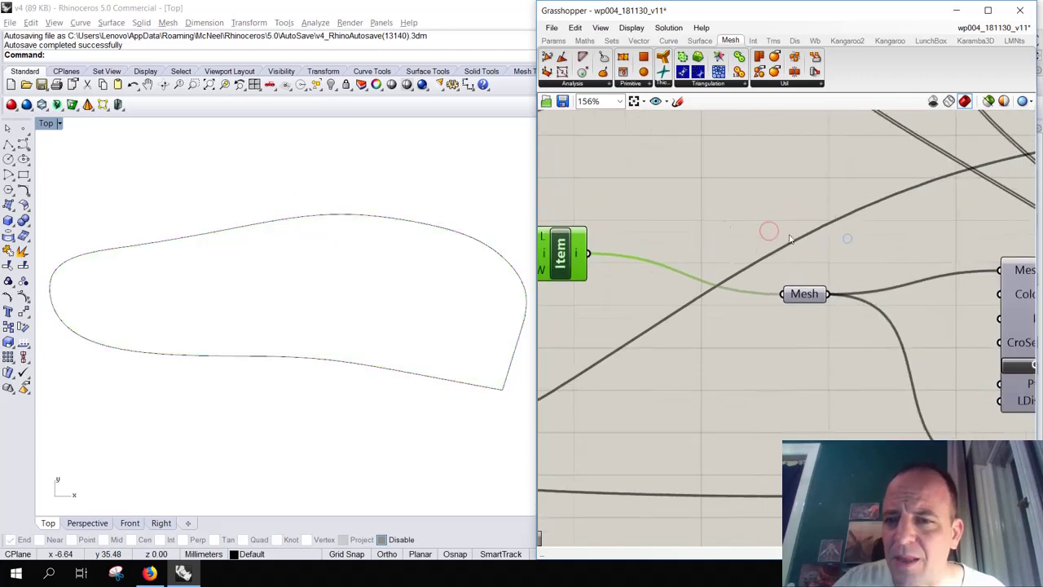
{"action": "scroll", "coordinate": [769, 231], "scroll_direction": "down", "scroll_amount": 3}
{"action": "right_click_drag", "start_coordinate": [815, 274], "coordinate": [708, 245]}
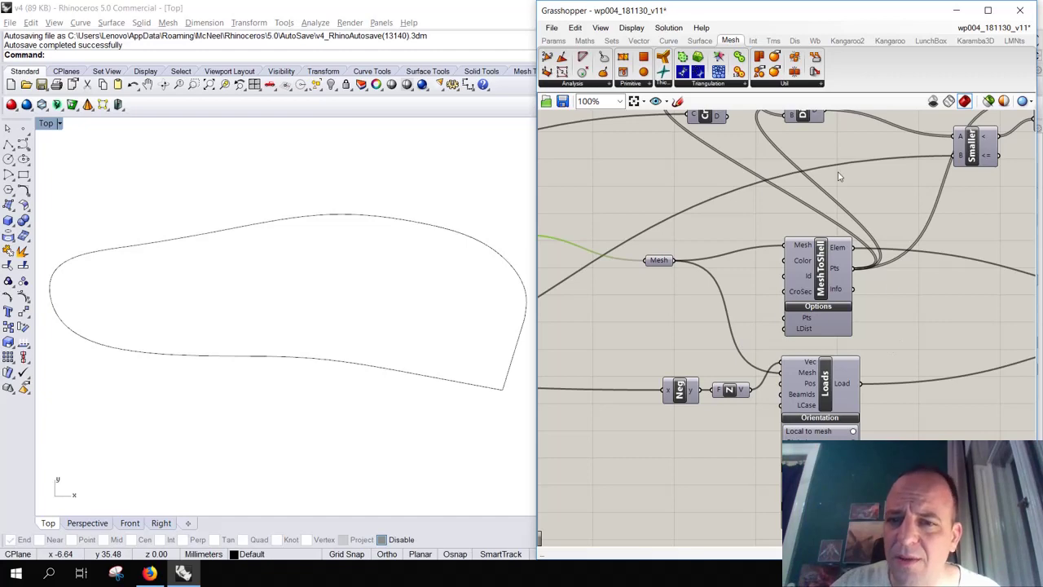
{"action": "right_click_drag", "start_coordinate": [789, 209], "coordinate": [728, 298]}
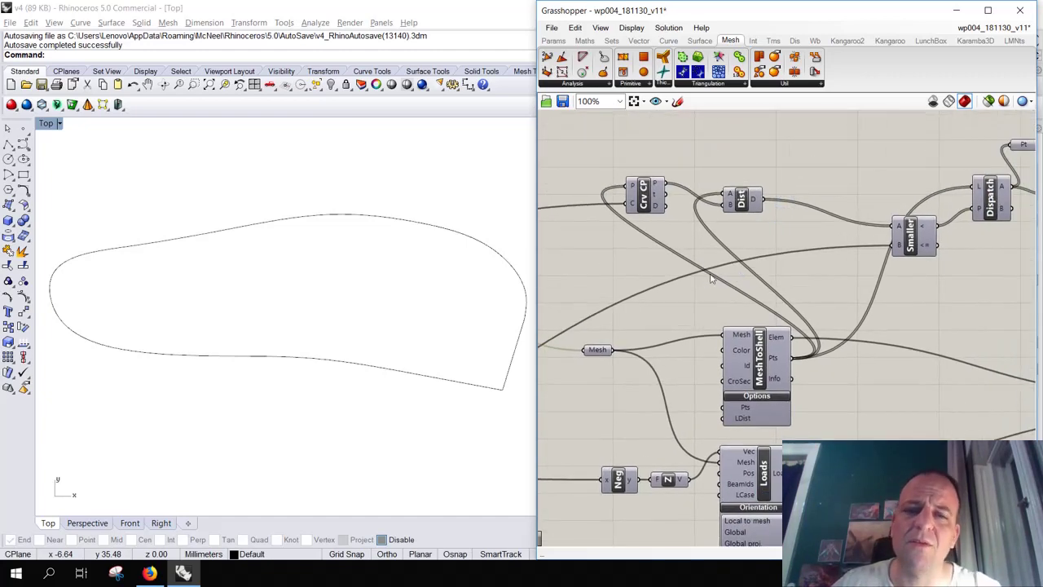
{"action": "right_click_drag", "start_coordinate": [937, 209], "coordinate": [785, 217]}
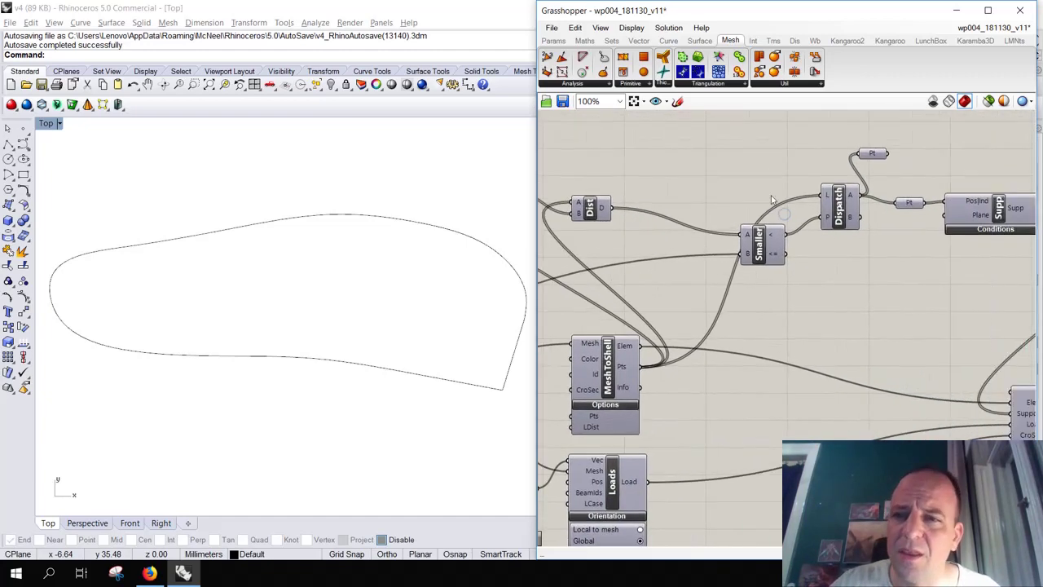
Briefly preview the Pt support points on the wing outline, then hide them again.
{"action": "middle_click", "coordinate": [853, 143]}
{"action": "left_click", "coordinate": [870, 153]}
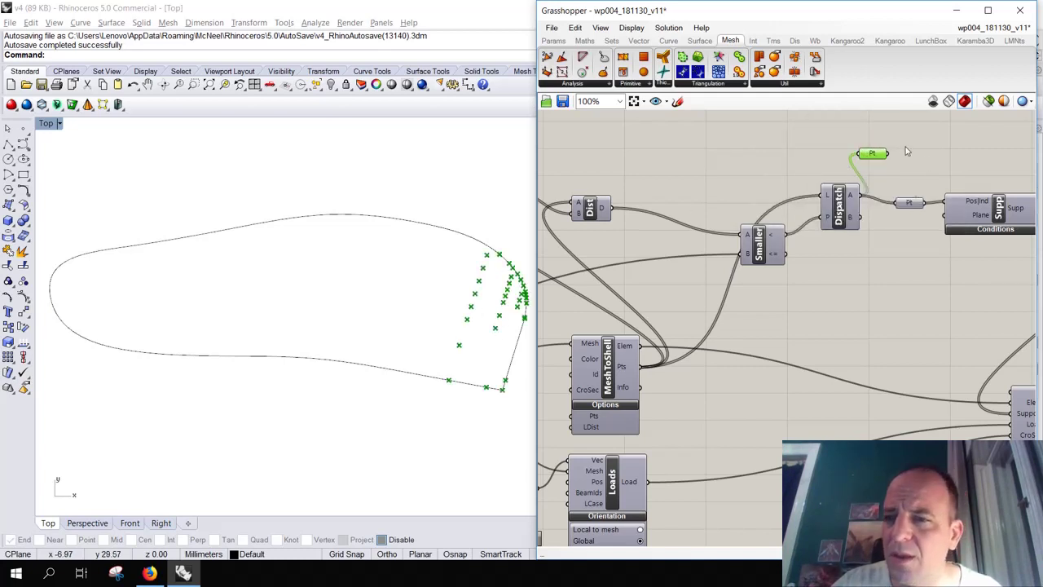
{"action": "left_click_drag", "start_coordinate": [908, 173], "coordinate": [845, 137]}
{"action": "middle_click", "coordinate": [850, 162]}
{"action": "left_click", "coordinate": [876, 130]}
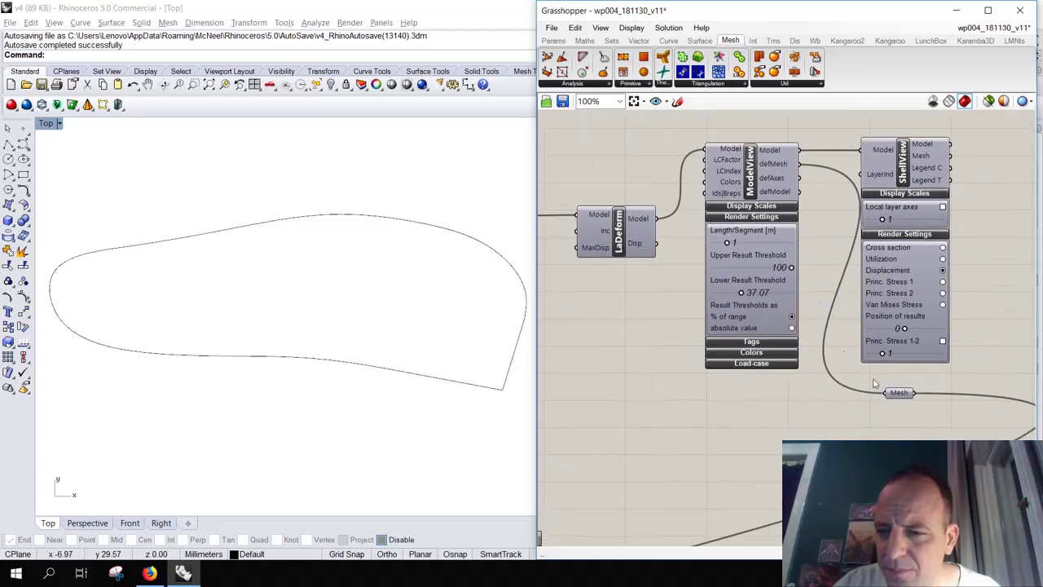
Show the deformed wing mesh and tilt the view to inspect the deformation.
{"action": "left_click_drag", "start_coordinate": [873, 383], "coordinate": [910, 414]}
{"action": "middle_click", "coordinate": [885, 379]}
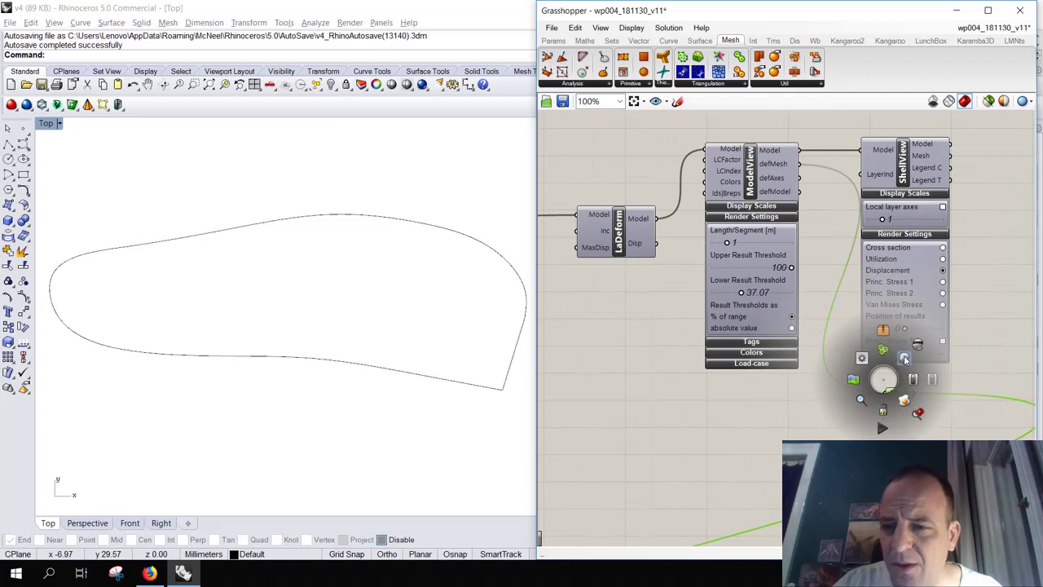
{"action": "left_click", "coordinate": [905, 359]}
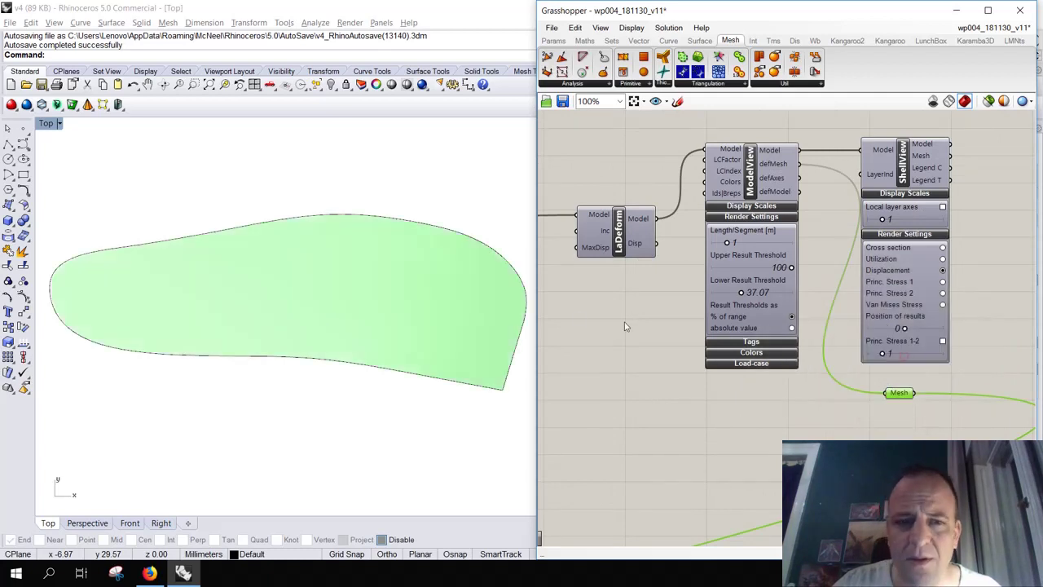
{"action": "left_click", "coordinate": [163, 84]}
{"action": "left_click_drag", "start_coordinate": [228, 240], "coordinate": [217, 158]}
{"action": "left_click", "coordinate": [558, 302]}
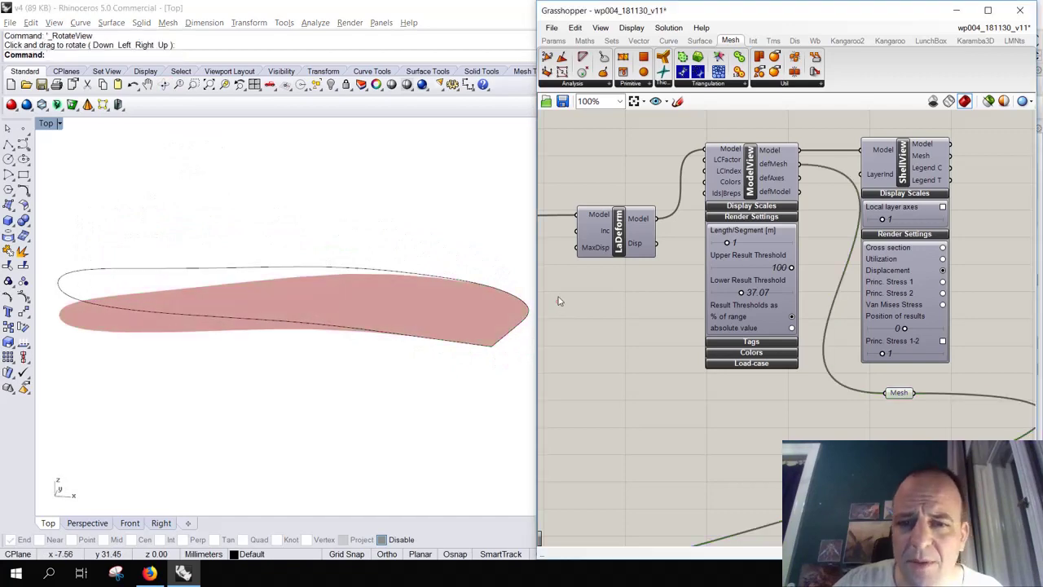
Lower the karamba load slider from 1.000 to 0.995.
{"action": "scroll", "coordinate": [559, 301], "scroll_direction": "down", "scroll_amount": 4}
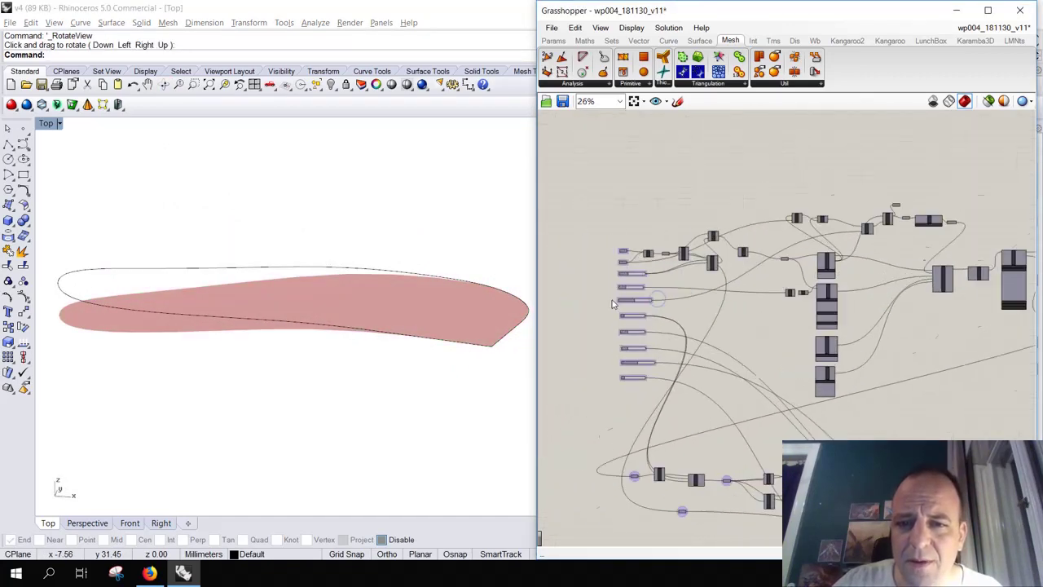
{"action": "scroll", "coordinate": [613, 304], "scroll_direction": "up", "scroll_amount": 4}
{"action": "scroll", "coordinate": [647, 209], "scroll_direction": "up", "scroll_amount": 3}
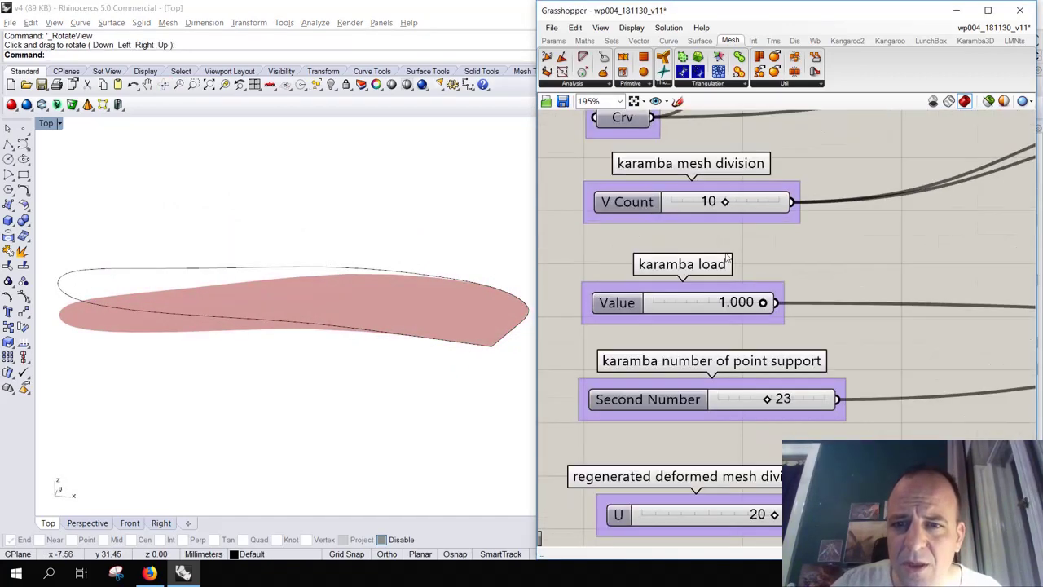
{"action": "left_click_drag", "start_coordinate": [753, 303], "coordinate": [734, 312]}
Hide the green Mesh preview and recentre the definition on the canvas.
{"action": "scroll", "coordinate": [831, 264], "scroll_direction": "down", "scroll_amount": 6}
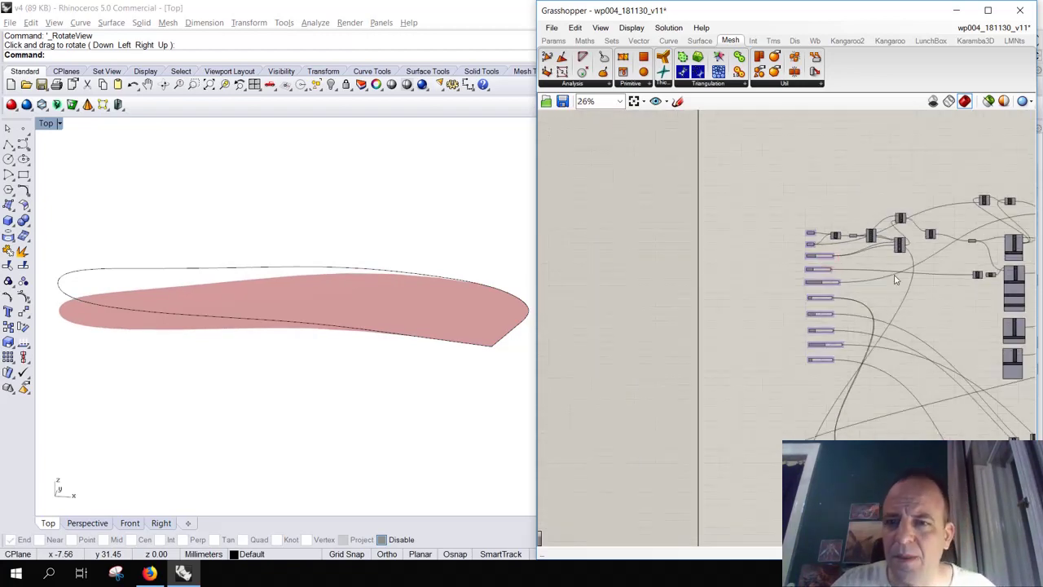
{"action": "right_click_drag", "start_coordinate": [831, 263], "coordinate": [713, 261]}
{"action": "scroll", "coordinate": [713, 260], "scroll_direction": "up", "scroll_amount": 4}
{"action": "left_click", "coordinate": [833, 216]}
{"action": "middle_click", "coordinate": [829, 216]}
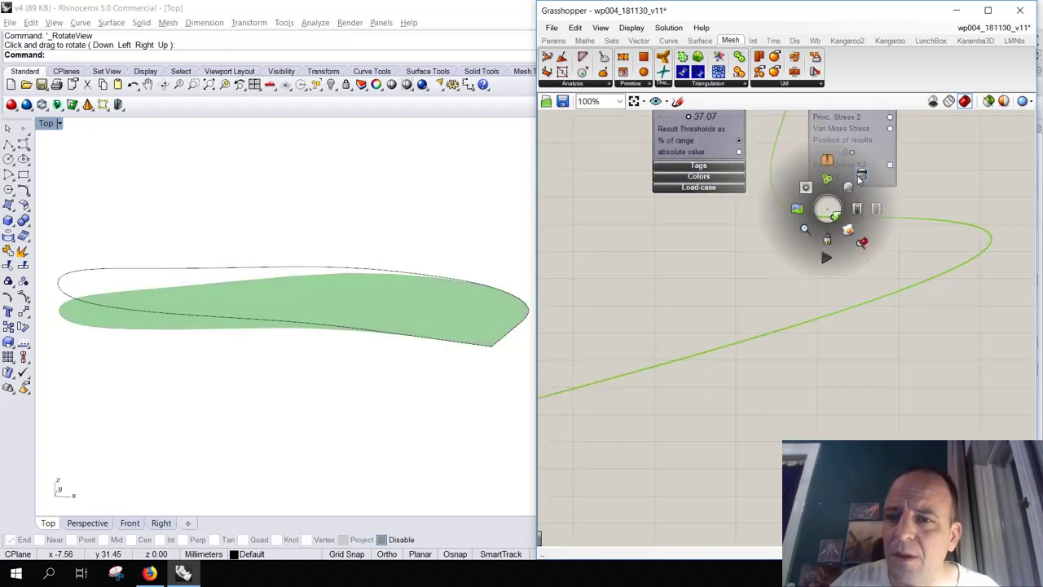
{"action": "left_click", "coordinate": [855, 181]}
{"action": "scroll", "coordinate": [744, 283], "scroll_direction": "down", "scroll_amount": 3}
{"action": "right_click_drag", "start_coordinate": [743, 283], "coordinate": [815, 249]}
{"action": "right_click_drag", "start_coordinate": [670, 292], "coordinate": [730, 265]}
Pan the canvas across the wbNaked, Patch and deformed surface components.
{"action": "right_click_drag", "start_coordinate": [604, 322], "coordinate": [651, 303]}
{"action": "scroll", "coordinate": [650, 303], "scroll_direction": "up", "scroll_amount": 5}
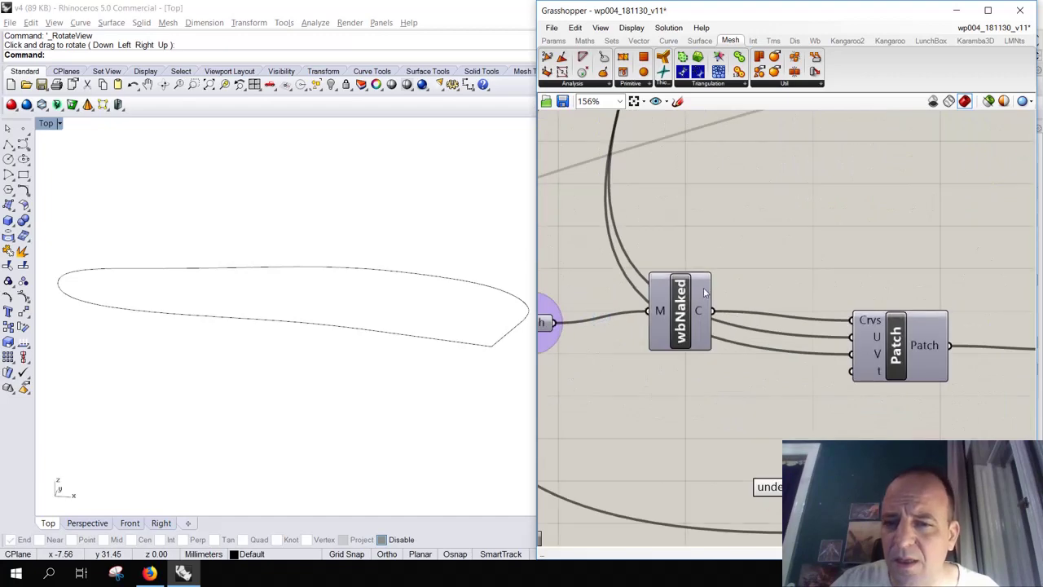
{"action": "scroll", "coordinate": [703, 292], "scroll_direction": "down", "scroll_amount": 2}
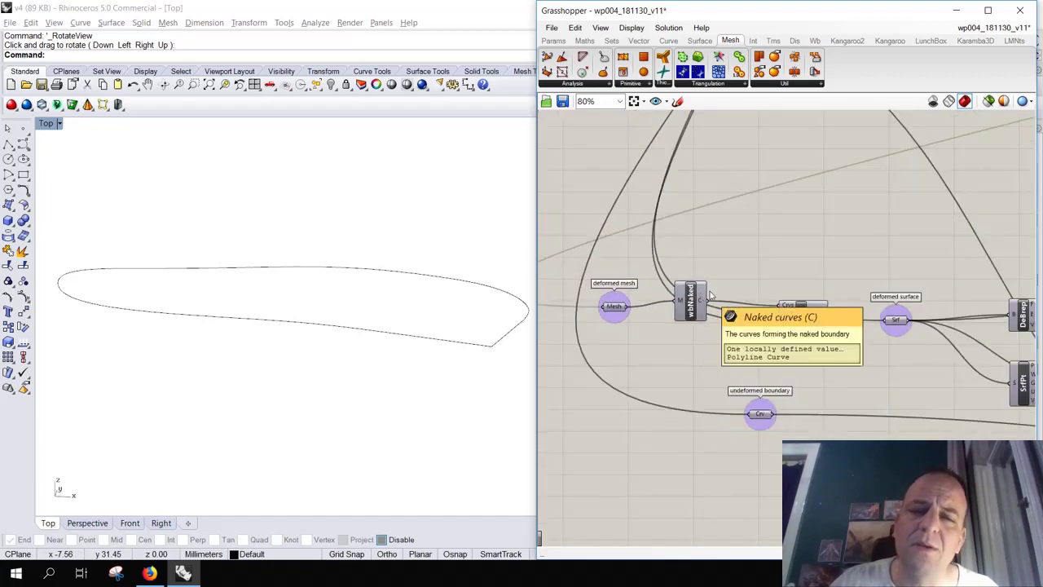
{"action": "right_click_drag", "start_coordinate": [806, 255], "coordinate": [738, 247]}
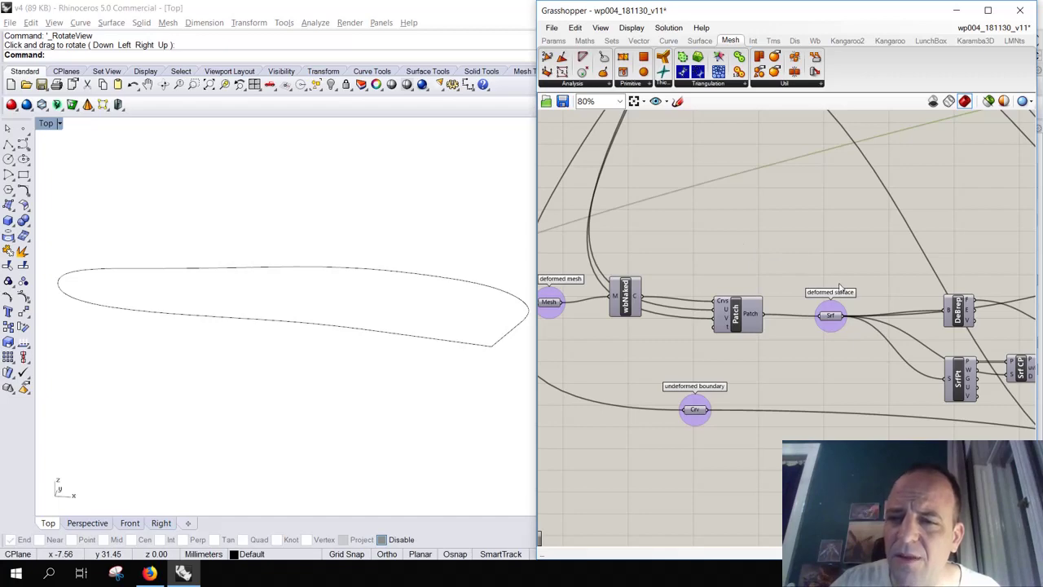
{"action": "scroll", "coordinate": [837, 286], "scroll_direction": "up", "scroll_amount": 3}
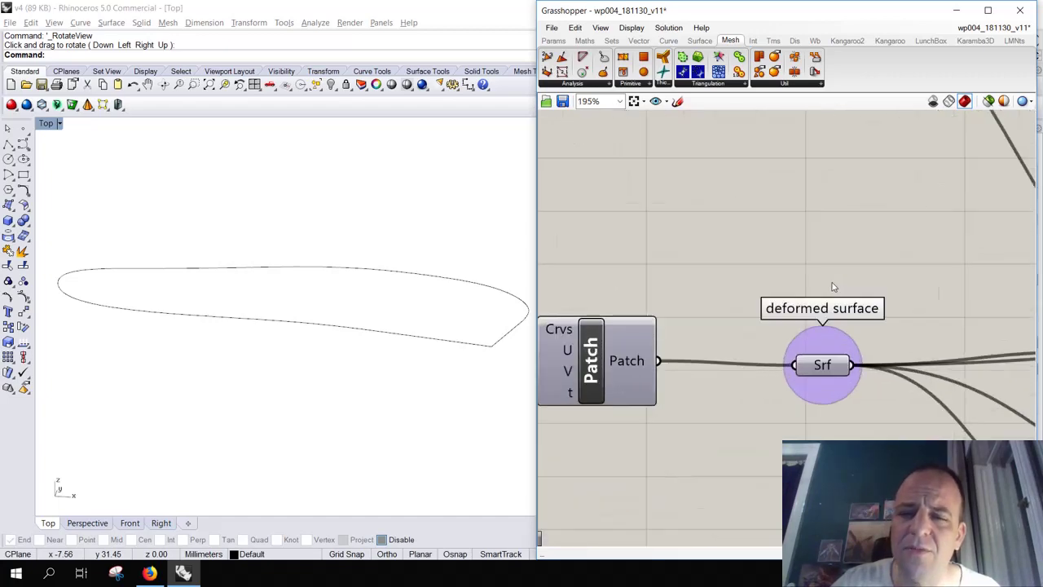
{"action": "scroll", "coordinate": [848, 271], "scroll_direction": "down", "scroll_amount": 3}
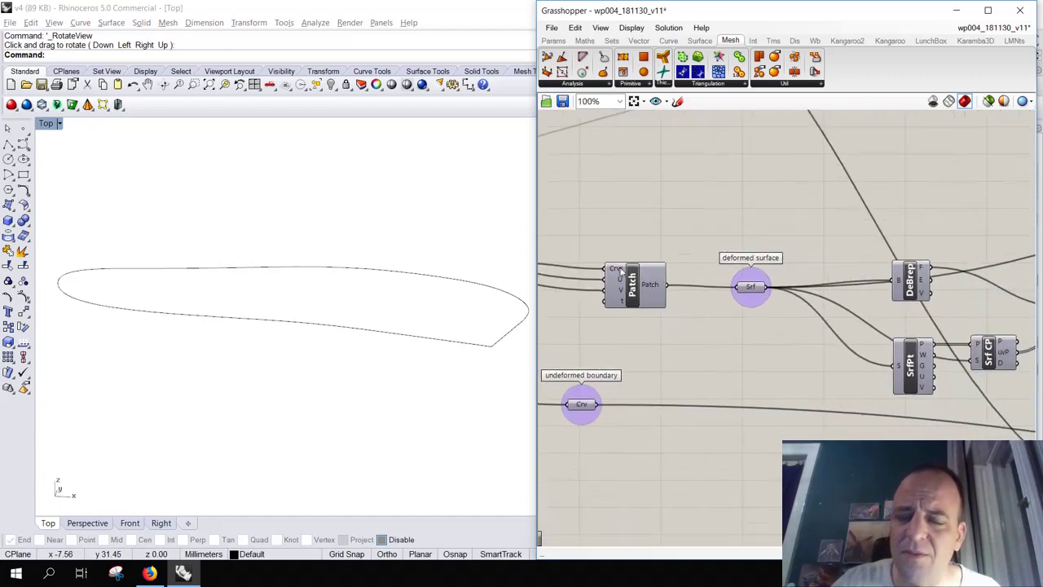
{"action": "left_click", "coordinate": [640, 285]}
Move past DeBrep and Curvature, window-select the Gradient, MCol and Mesh components, and bring up their quick options.
{"action": "right_click_drag", "start_coordinate": [807, 340], "coordinate": [656, 314]}
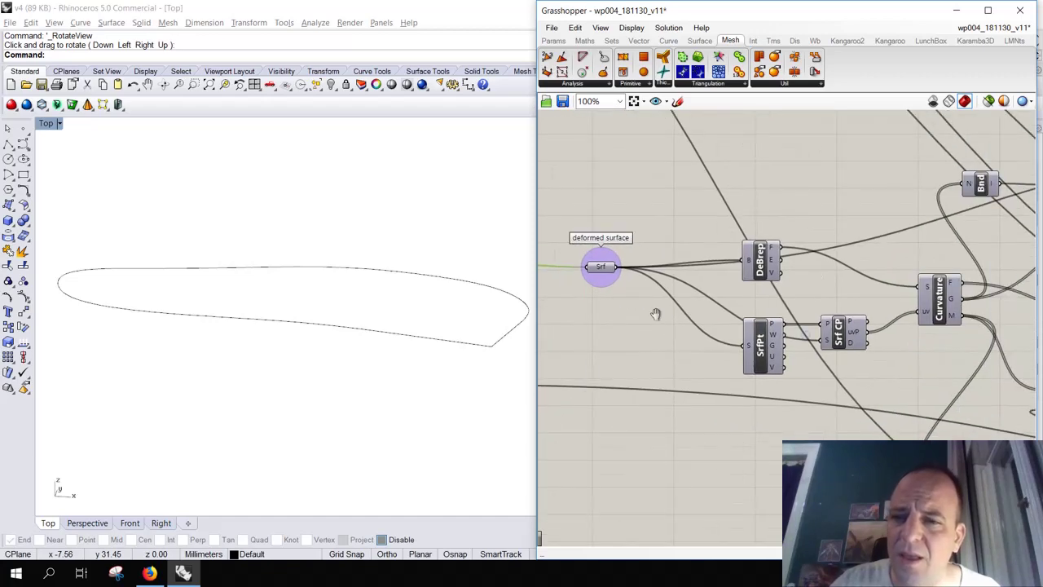
{"action": "scroll", "coordinate": [822, 284], "scroll_direction": "down", "scroll_amount": 1}
{"action": "right_click_drag", "start_coordinate": [856, 276], "coordinate": [772, 282]}
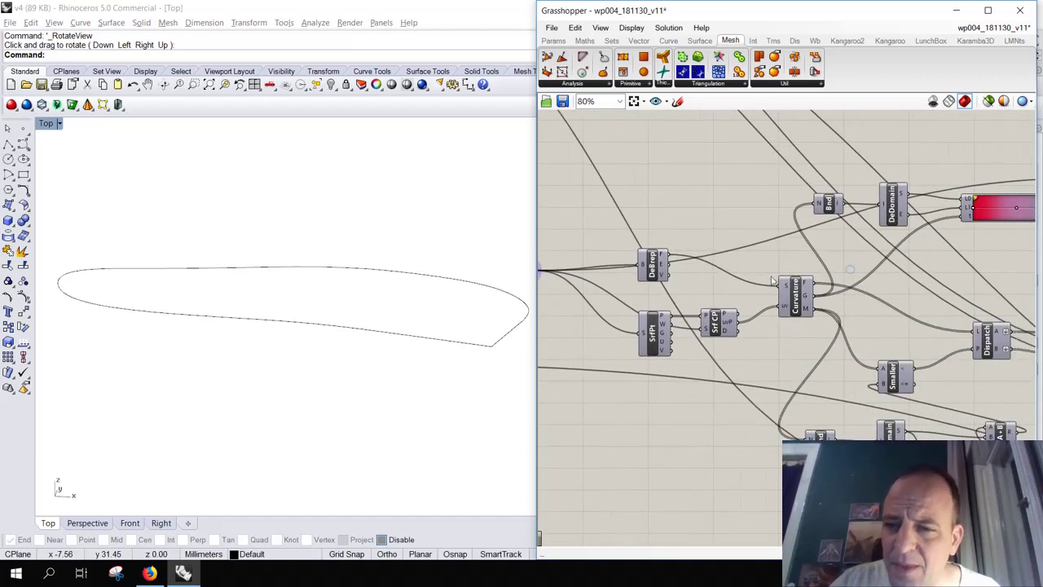
{"action": "left_click", "coordinate": [800, 304]}
{"action": "right_click_drag", "start_coordinate": [847, 196], "coordinate": [721, 198]}
{"action": "right_click_drag", "start_coordinate": [912, 211], "coordinate": [815, 238]}
{"action": "left_click_drag", "start_coordinate": [956, 248], "coordinate": [820, 174]}
{"action": "middle_click", "coordinate": [819, 174]}
Preview the coloured mesh and shift the gradient colours to purple, red and blue.
{"action": "left_click", "coordinate": [840, 149]}
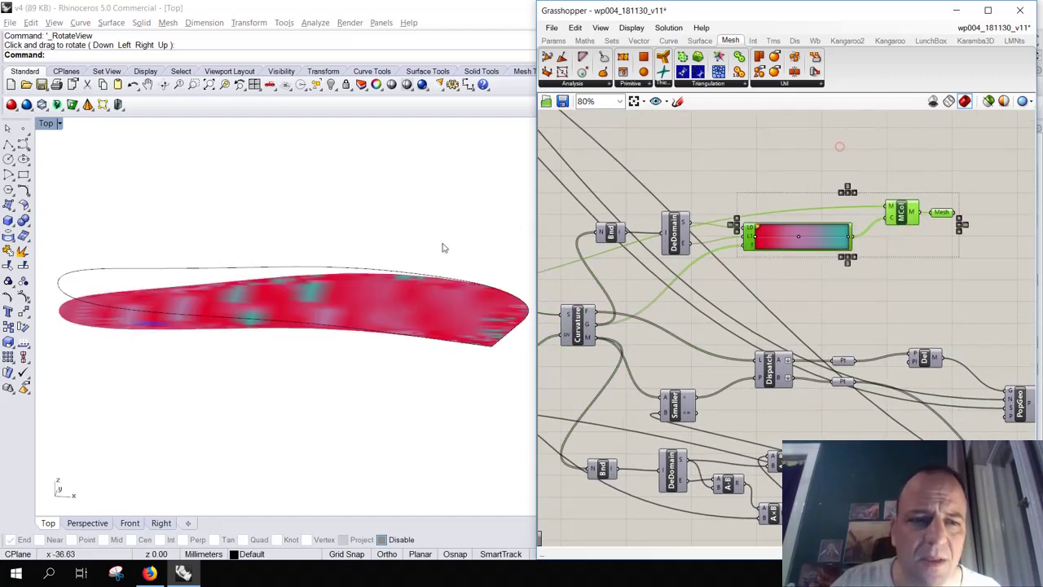
{"action": "right_click_drag", "start_coordinate": [375, 278], "coordinate": [353, 320], "text": "ctrl+shift"}
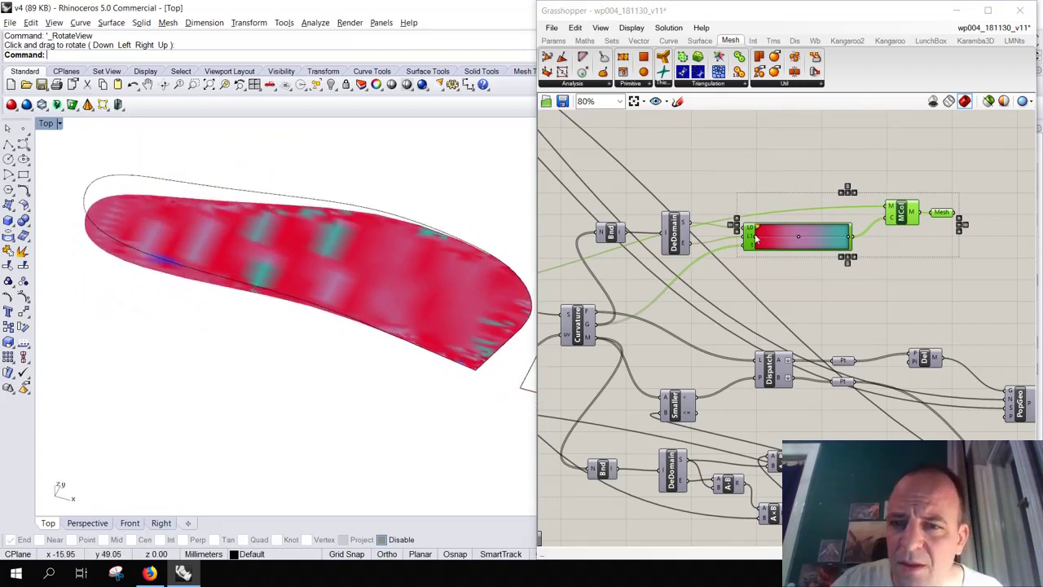
{"action": "left_click_drag", "start_coordinate": [756, 238], "coordinate": [777, 240]}
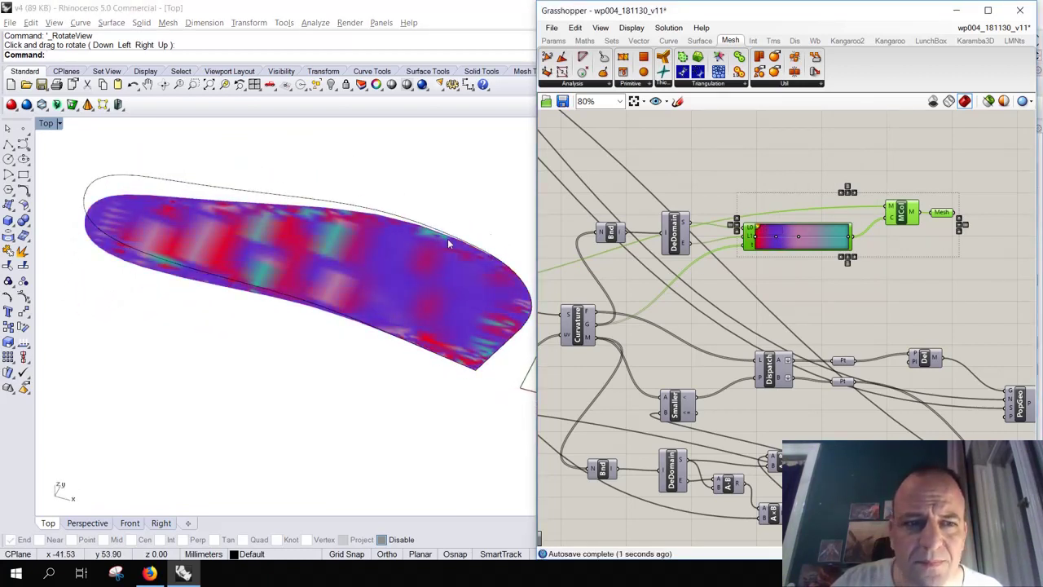
{"action": "right_click_drag", "start_coordinate": [448, 243], "coordinate": [372, 228], "text": "ctrl+shift"}
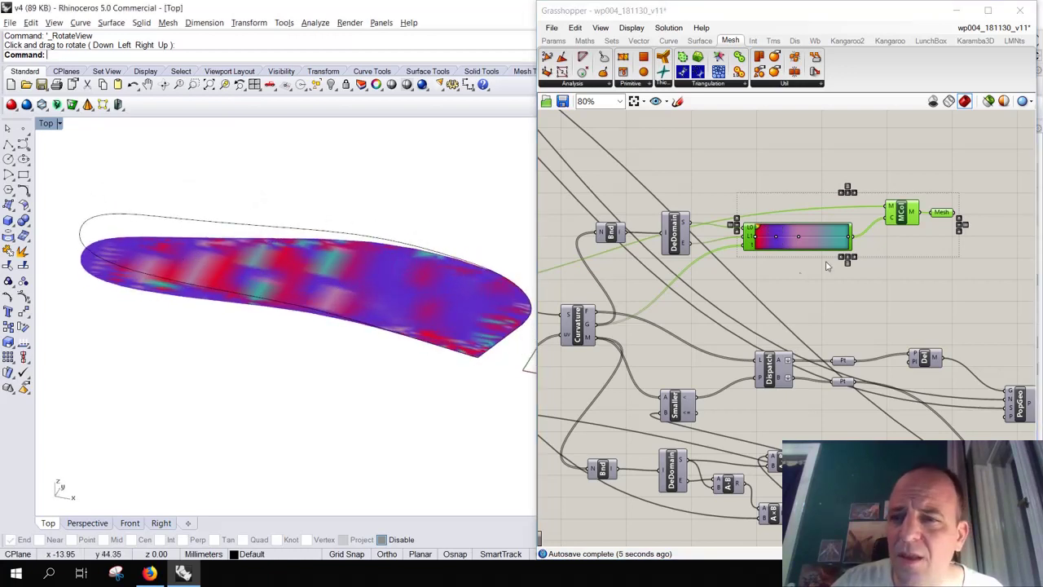
Disable the MCol coloured mesh preview and pan to the Dispatch outputs.
{"action": "left_click_drag", "start_coordinate": [974, 282], "coordinate": [889, 158]}
{"action": "middle_click", "coordinate": [894, 165]}
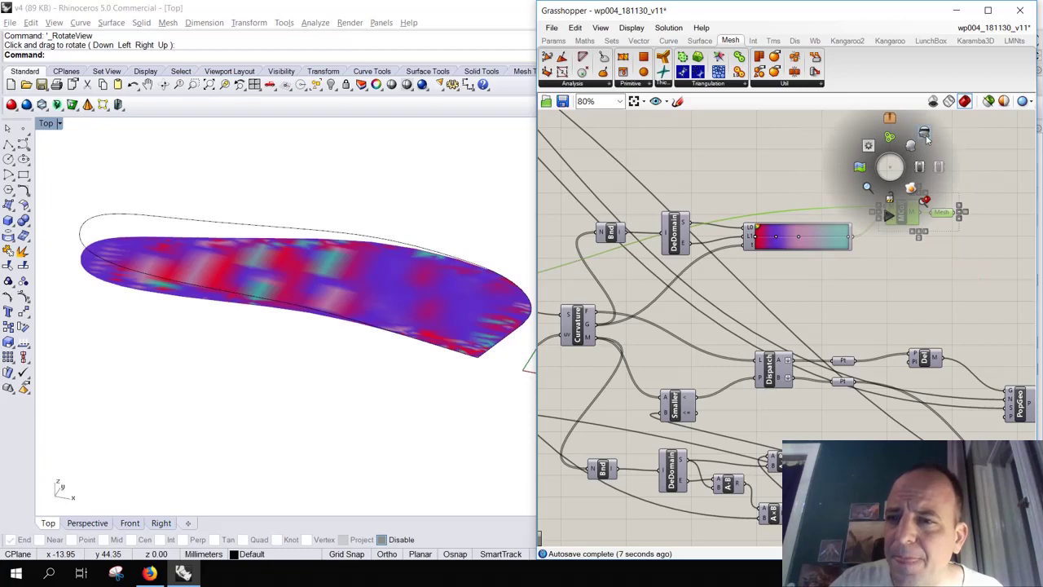
{"action": "left_click", "coordinate": [927, 140]}
{"action": "right_click_drag", "start_coordinate": [888, 338], "coordinate": [856, 261]}
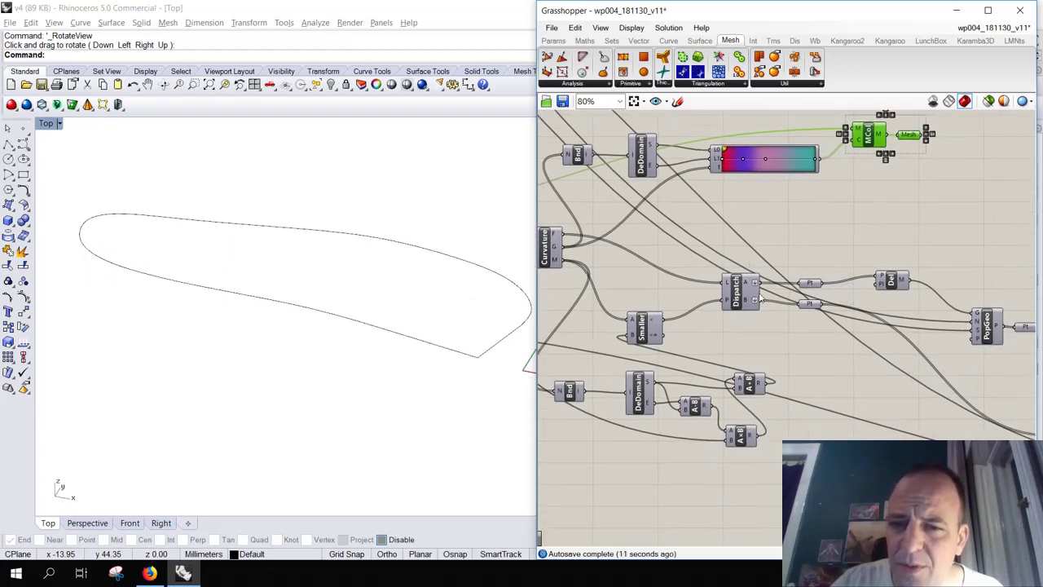
{"action": "right_click_drag", "start_coordinate": [821, 351], "coordinate": [691, 340]}
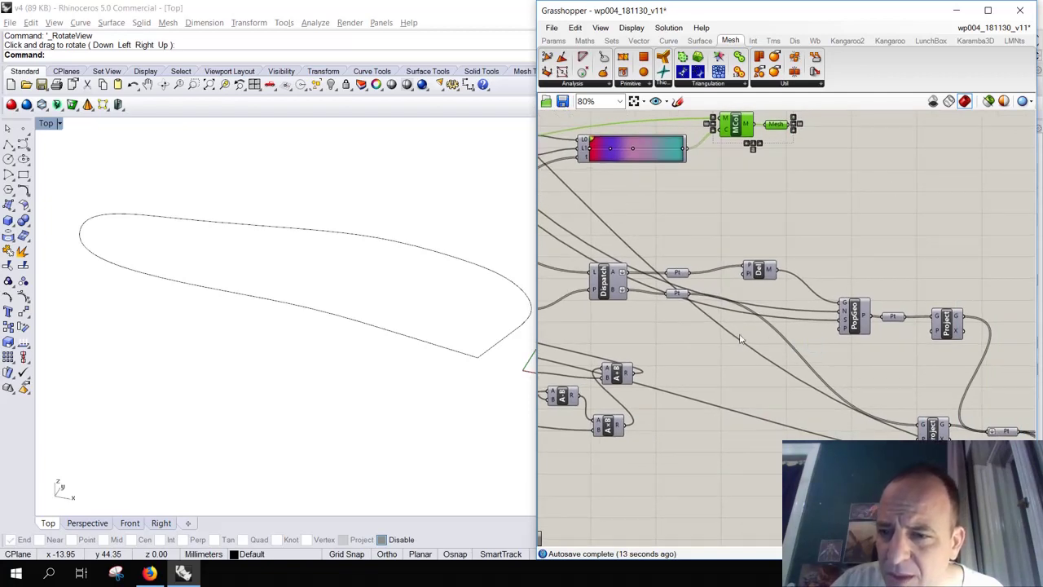
{"action": "right_click_drag", "start_coordinate": [674, 353], "coordinate": [836, 346]}
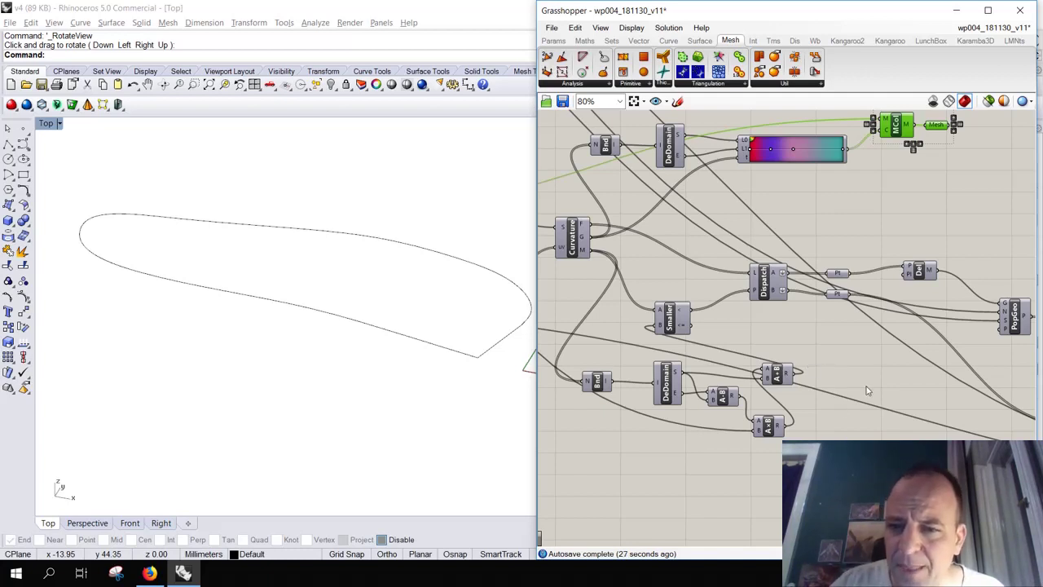
{"action": "right_click_drag", "start_coordinate": [935, 381], "coordinate": [862, 383]}
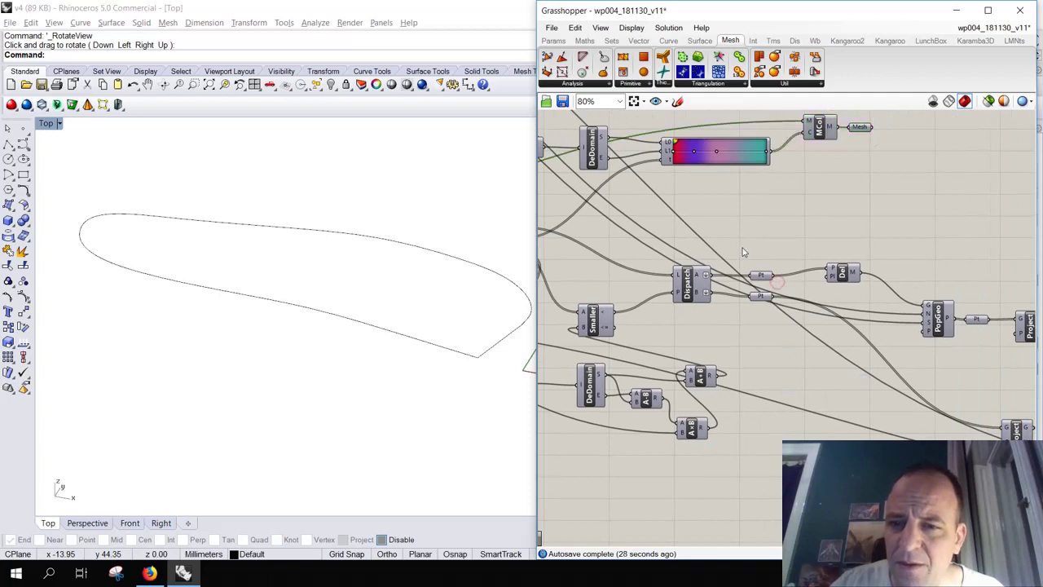
Toggle previews on the two Dispatch Pt parameters so only the red points remain.
{"action": "left_click", "coordinate": [761, 275]}
{"action": "middle_click", "coordinate": [779, 259]}
{"action": "left_click", "coordinate": [801, 235]}
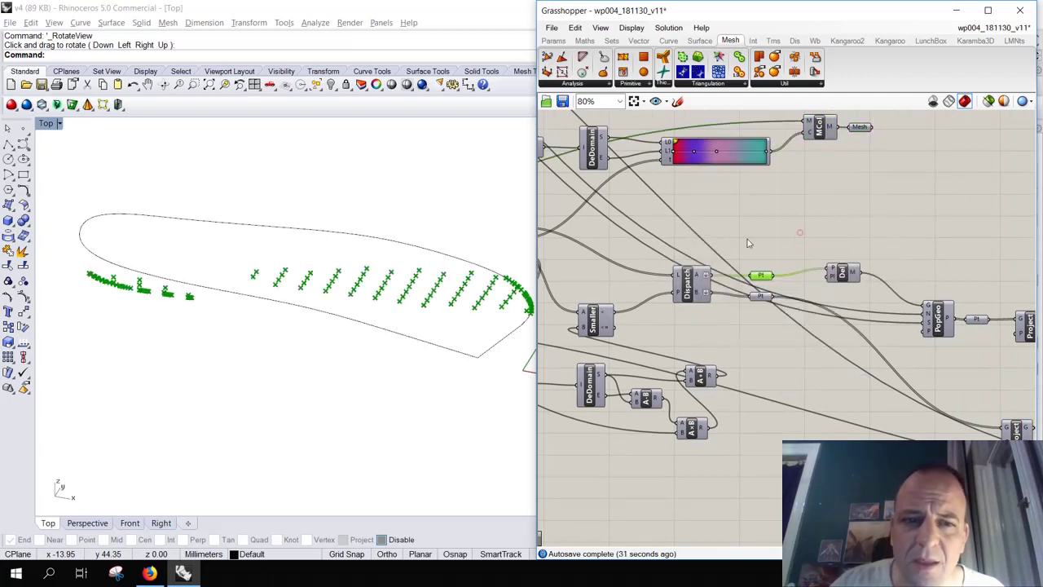
{"action": "right_click_drag", "start_coordinate": [383, 318], "coordinate": [400, 286], "text": "ctrl+shift"}
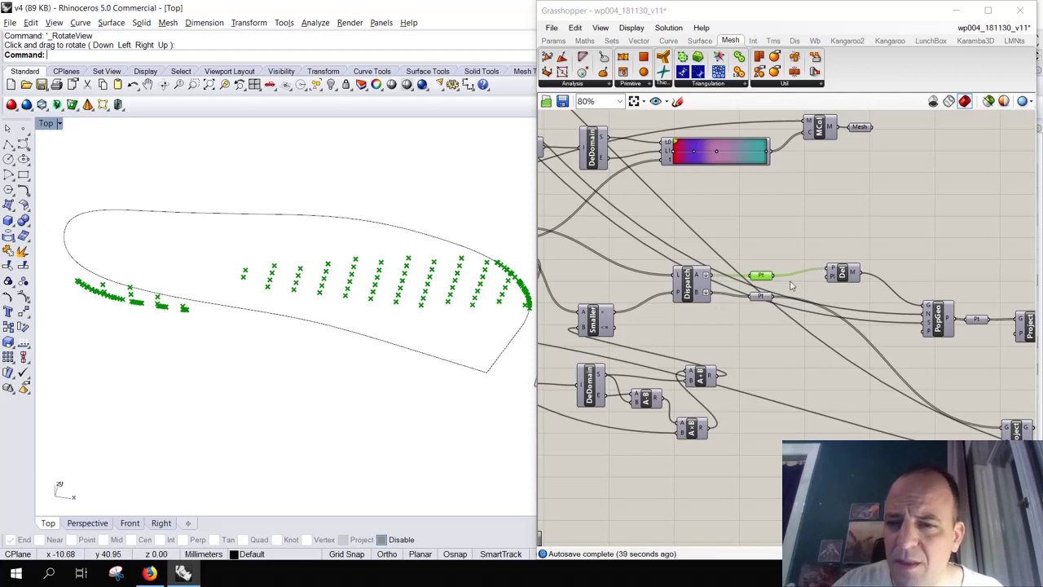
{"action": "left_click_drag", "start_coordinate": [793, 277], "coordinate": [752, 315]}
{"action": "middle_click", "coordinate": [759, 289]}
{"action": "left_click", "coordinate": [780, 270]}
{"action": "middle_click", "coordinate": [752, 257]}
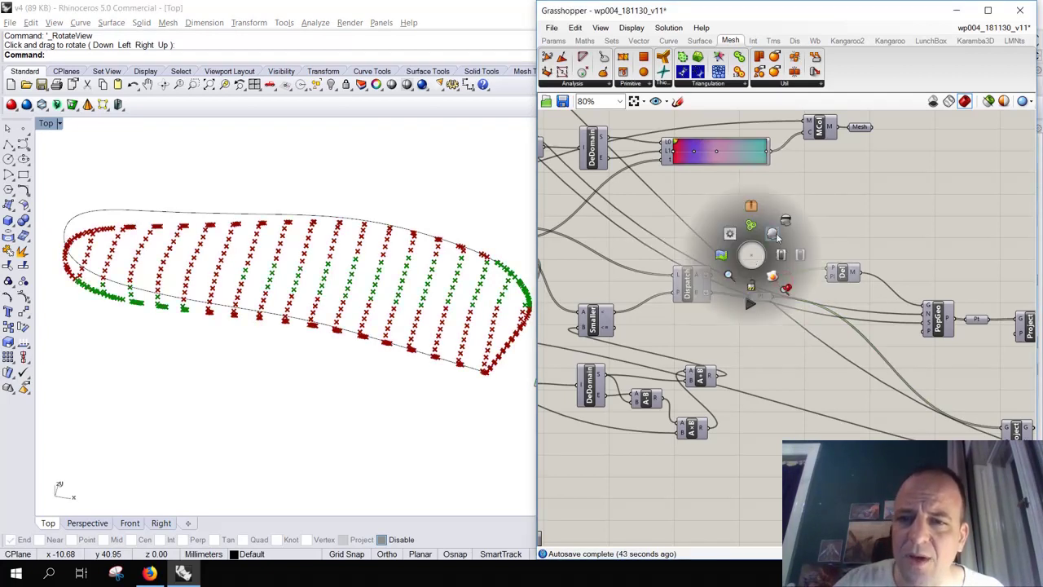
{"action": "left_click", "coordinate": [774, 235]}
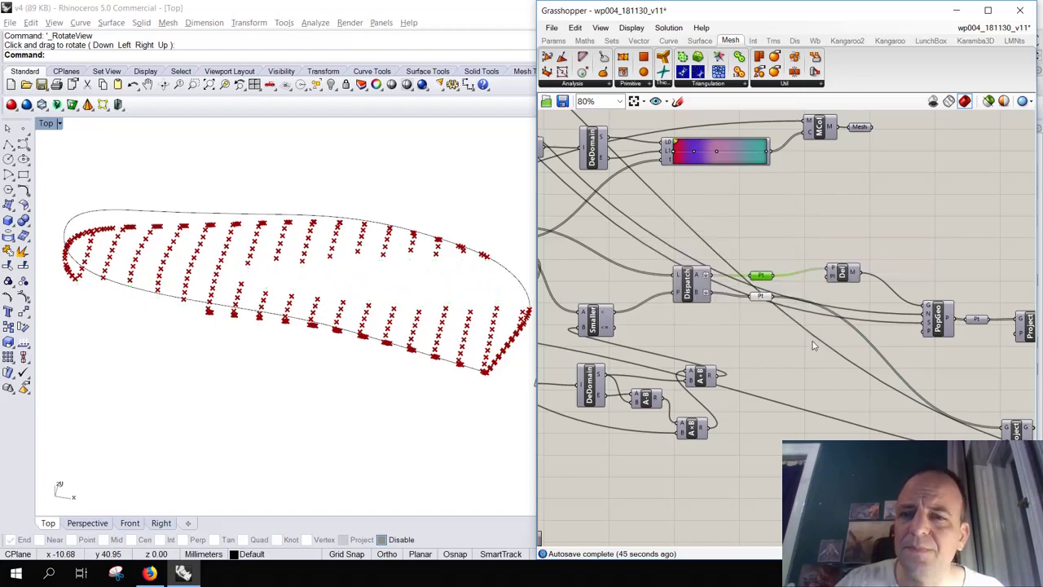
Briefly preview the PopGeo populated points in green, then hide them again.
{"action": "right_click_drag", "start_coordinate": [812, 345], "coordinate": [742, 320]}
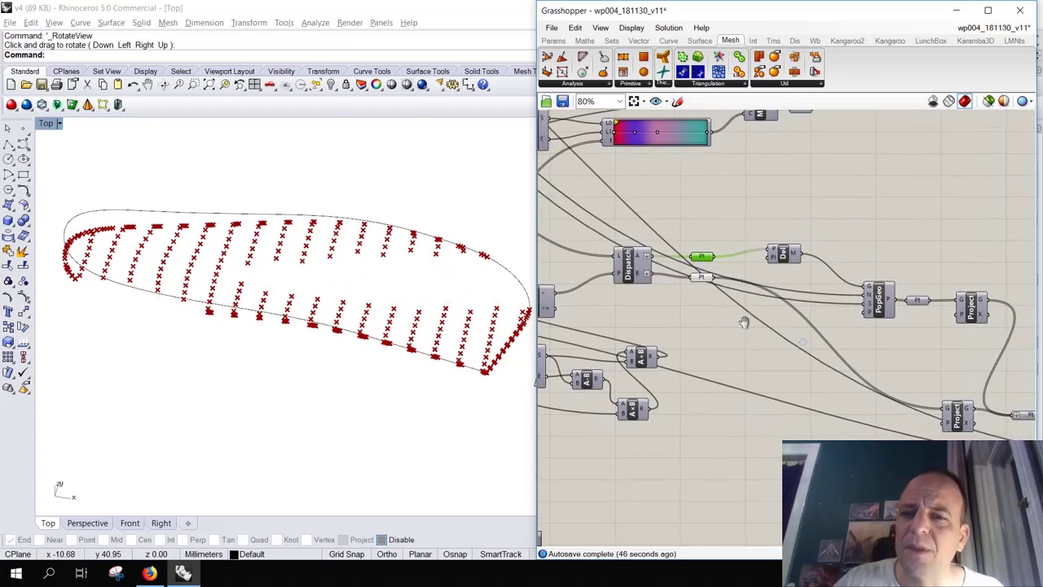
{"action": "middle_click", "coordinate": [694, 250]}
{"action": "right_click_drag", "start_coordinate": [912, 318], "coordinate": [743, 279]}
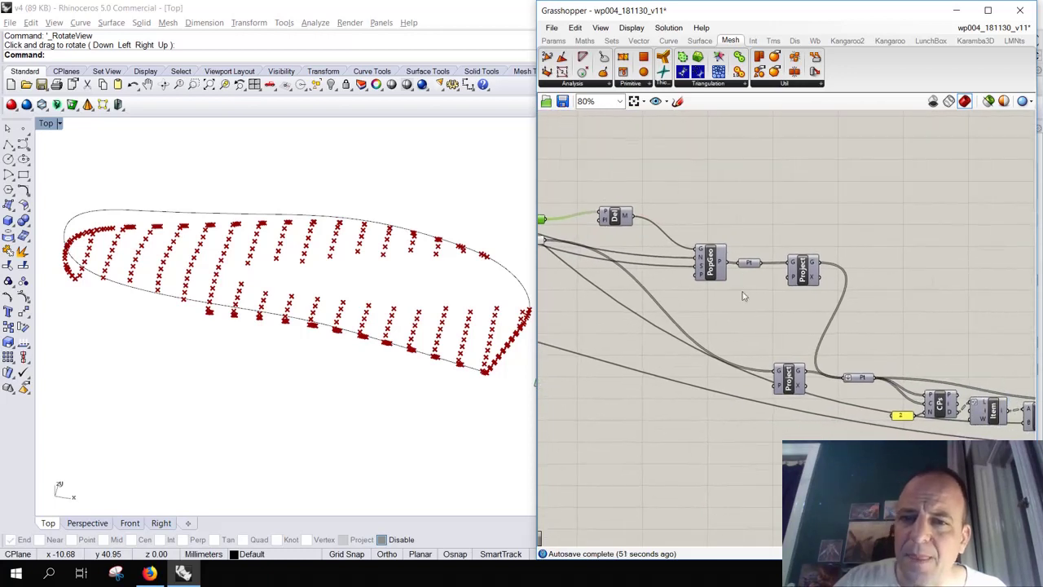
{"action": "middle_click", "coordinate": [750, 244]}
{"action": "left_click", "coordinate": [770, 227]}
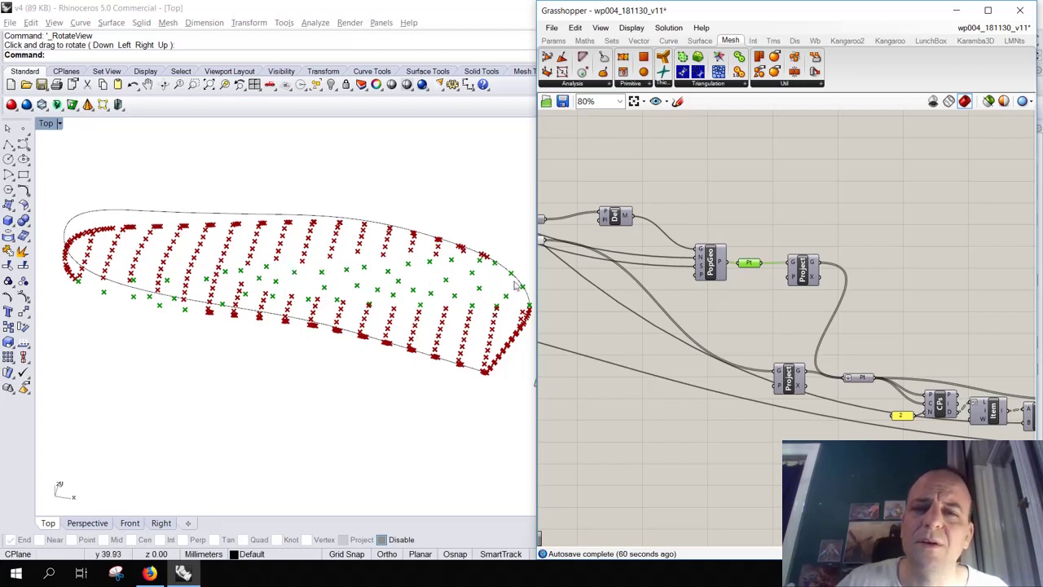
{"action": "right_click_drag", "start_coordinate": [725, 318], "coordinate": [676, 289]}
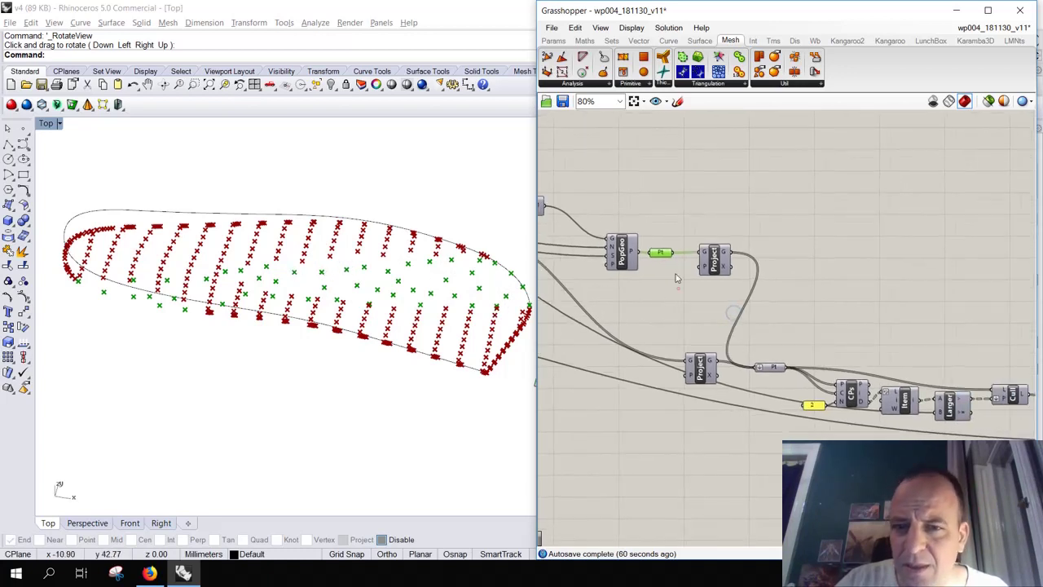
{"action": "middle_click", "coordinate": [657, 231]}
{"action": "left_click", "coordinate": [687, 202]}
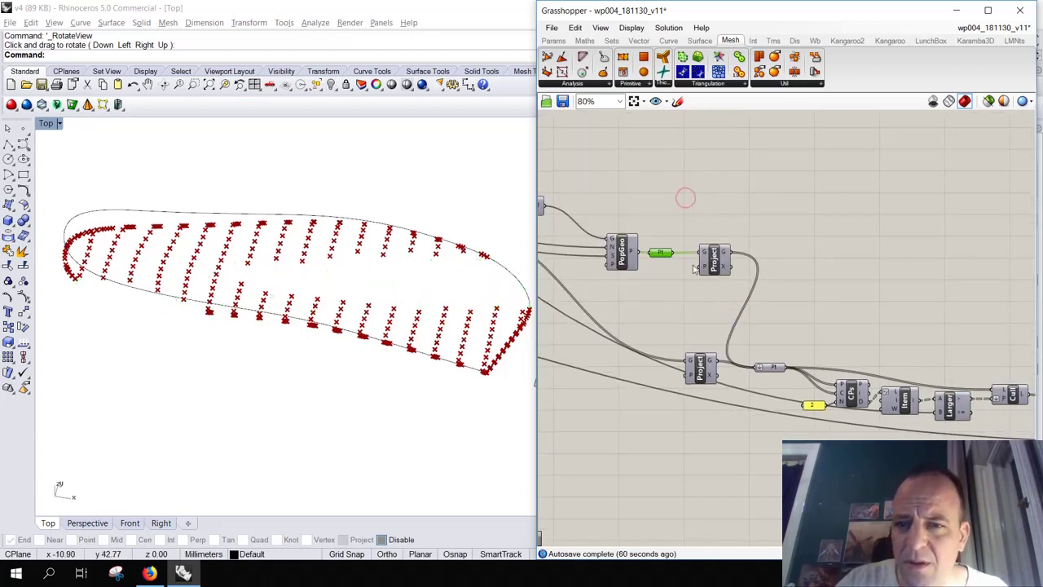
{"action": "middle_click", "coordinate": [652, 233]}
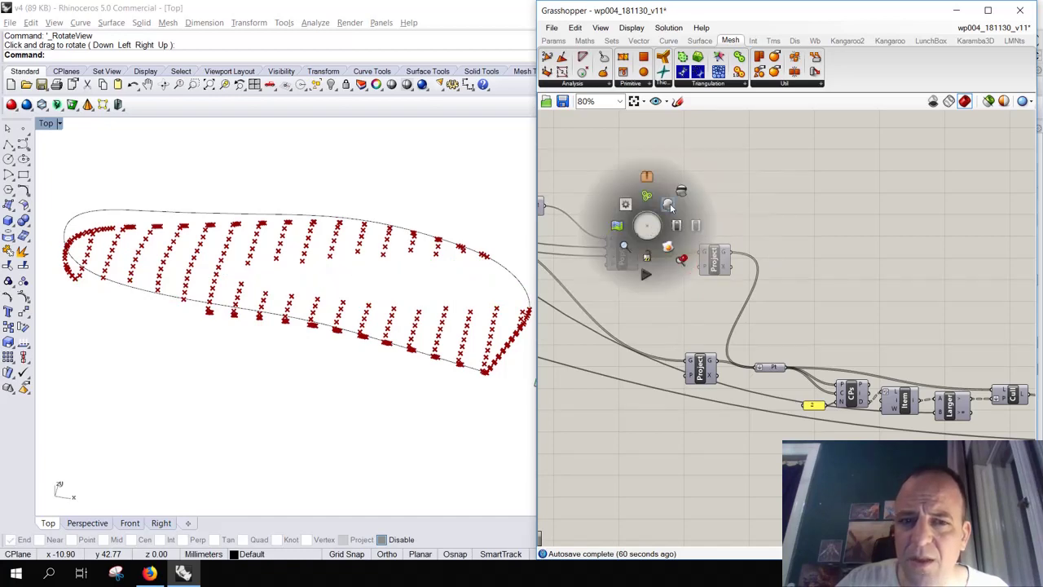
{"action": "left_click", "coordinate": [670, 206]}
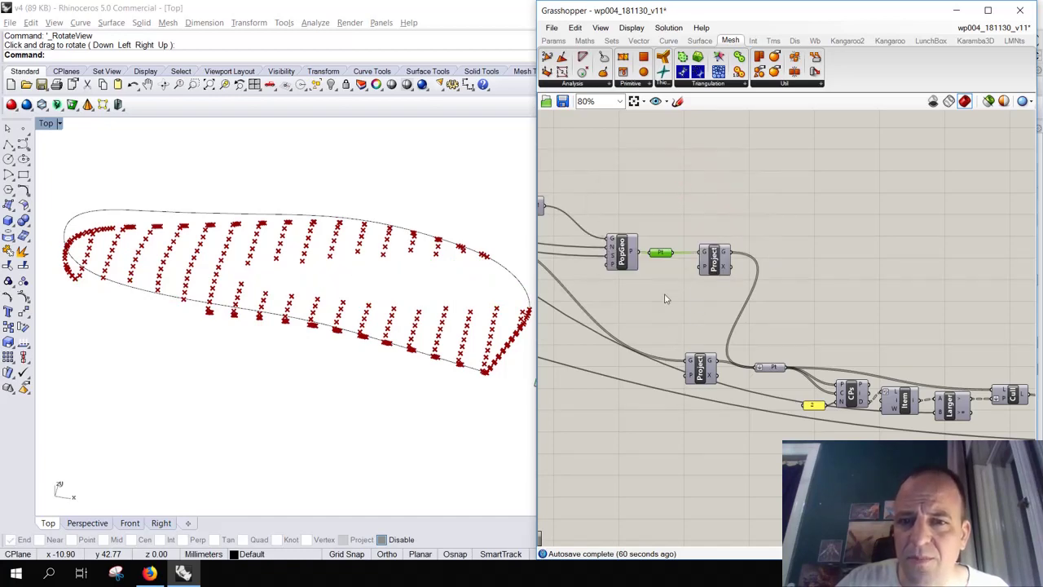
Turn off preview on the upstream Pt, Del and Pt parameters.
{"action": "right_click_drag", "start_coordinate": [666, 299], "coordinate": [783, 305]}
{"action": "scroll", "coordinate": [665, 297], "scroll_direction": "down", "scroll_amount": 1}
{"action": "left_click_drag", "start_coordinate": [666, 298], "coordinate": [591, 221]}
{"action": "middle_click", "coordinate": [591, 222]}
{"action": "left_click", "coordinate": [632, 188]}
Preview the Pt after Project as green points and orbit to view the cloud.
{"action": "right_click_drag", "start_coordinate": [847, 298], "coordinate": [739, 275]}
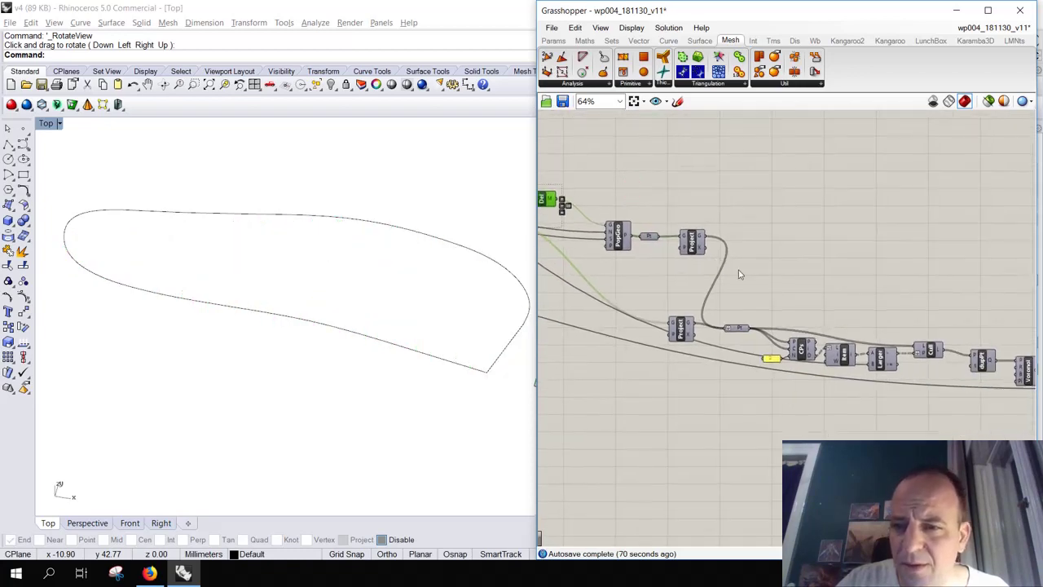
{"action": "left_click", "coordinate": [736, 328]}
{"action": "middle_click", "coordinate": [726, 303]}
{"action": "left_click", "coordinate": [747, 283]}
{"action": "right_click_drag", "start_coordinate": [492, 259], "coordinate": [417, 347], "text": "ctrl+shift"}
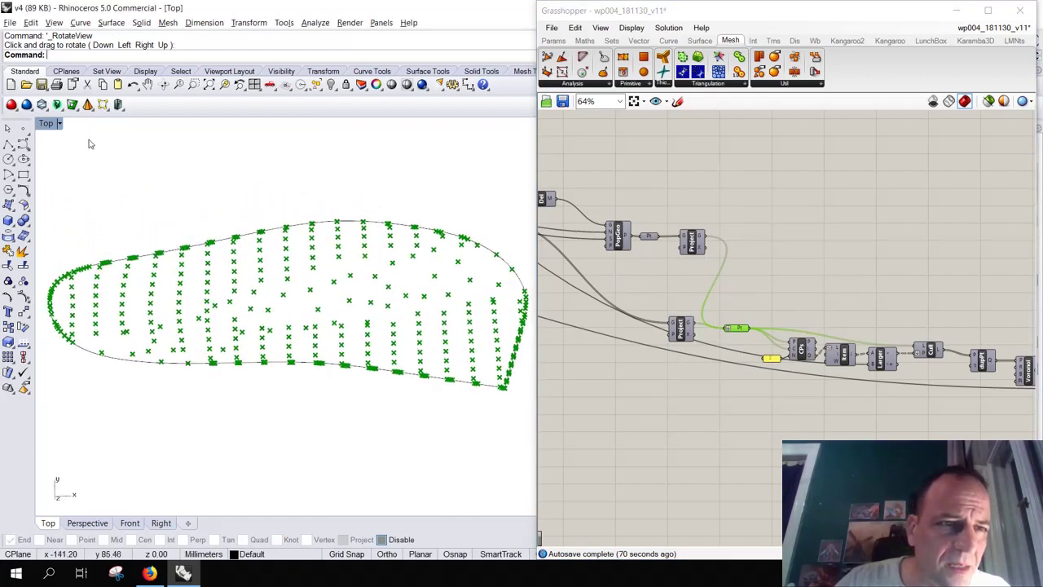
Reset the Top viewport to a straight top view.
{"action": "left_click", "coordinate": [60, 124]}
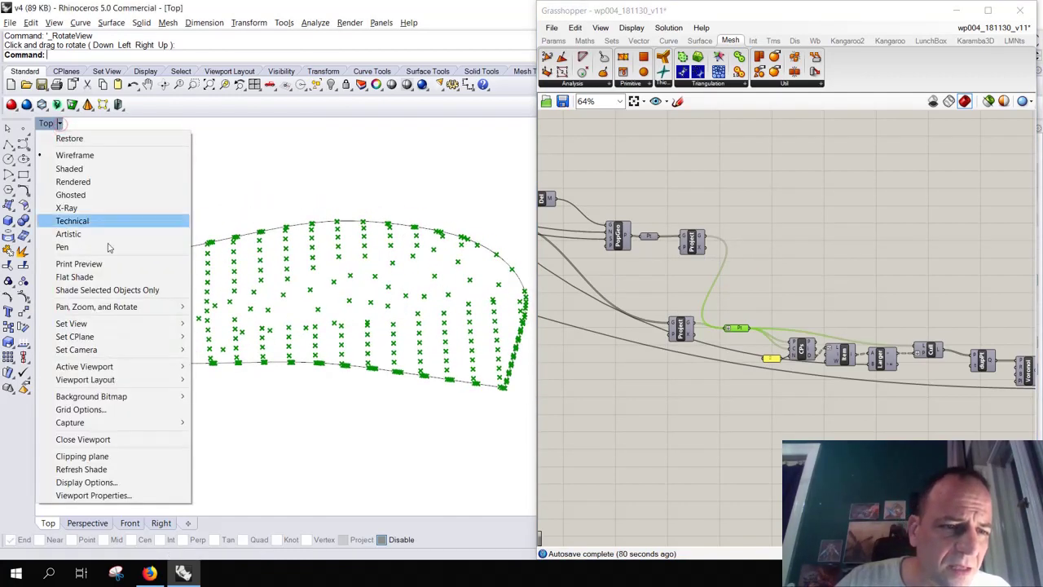
{"action": "mouse_move", "coordinate": [152, 328]}
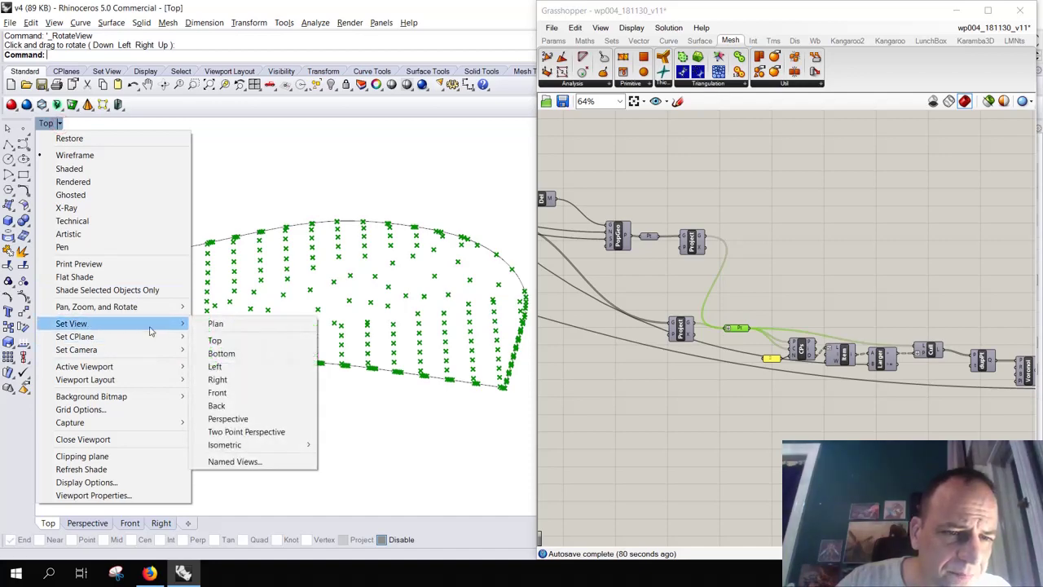
{"action": "left_click", "coordinate": [215, 340]}
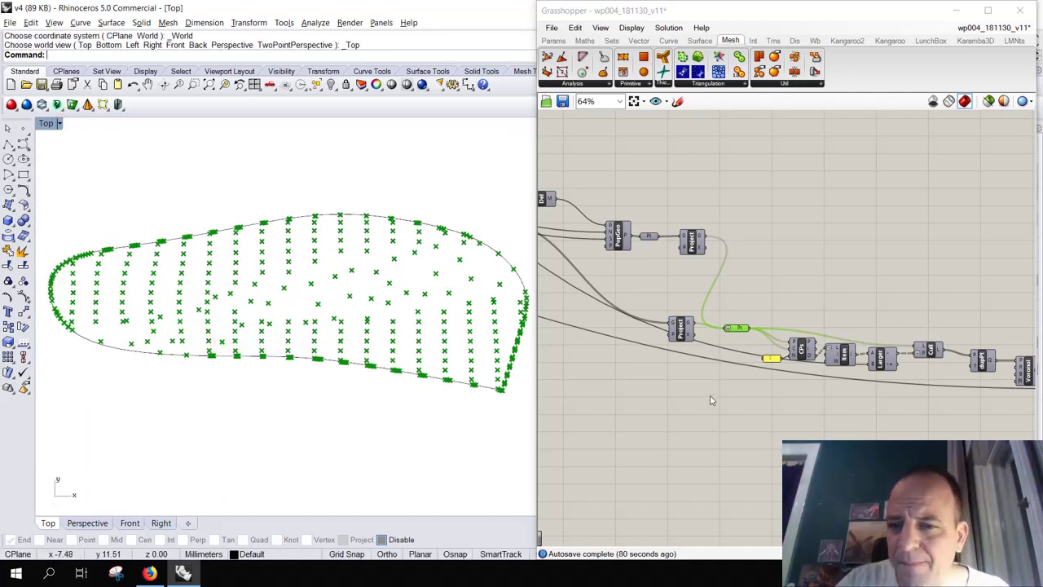
Disable preview of the green projected points and pan toward the Rint and Project components.
{"action": "left_click", "coordinate": [724, 290]}
{"action": "scroll", "coordinate": [724, 292], "scroll_direction": "up", "scroll_amount": 3}
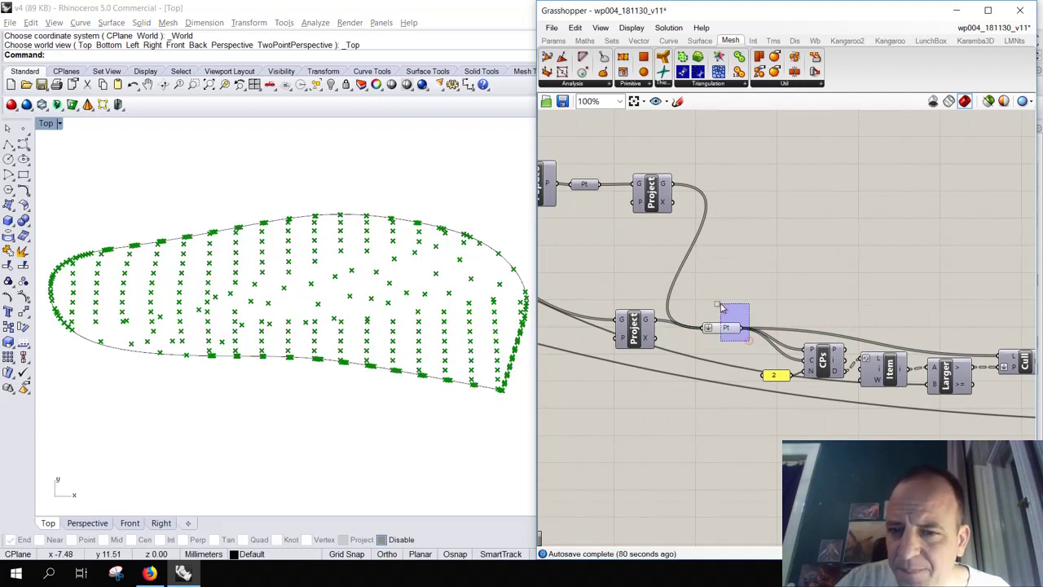
{"action": "key", "text": "space"}
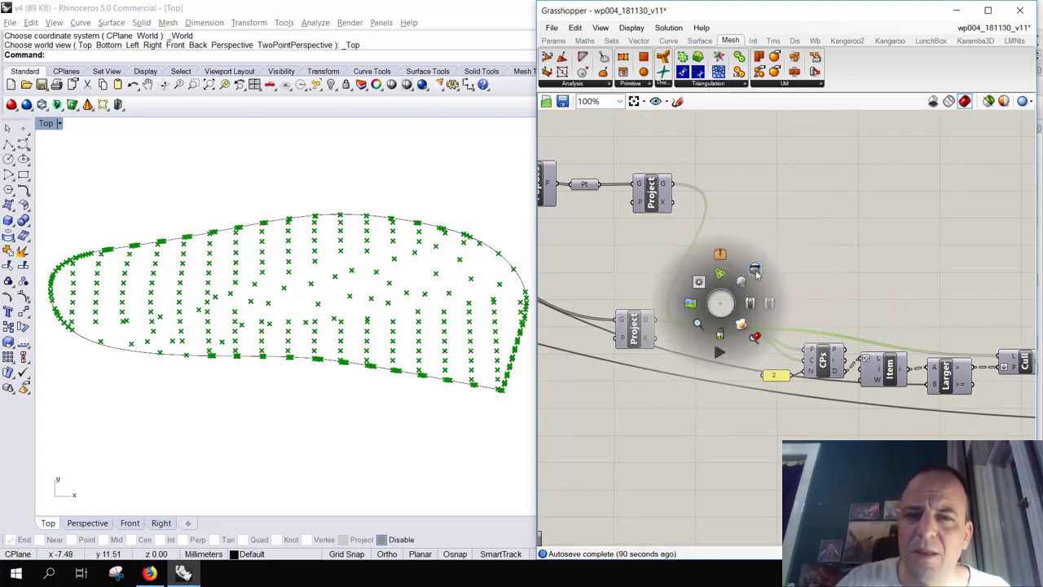
{"action": "left_click", "coordinate": [756, 270]}
{"action": "right_click_drag", "start_coordinate": [756, 270], "coordinate": [705, 262]}
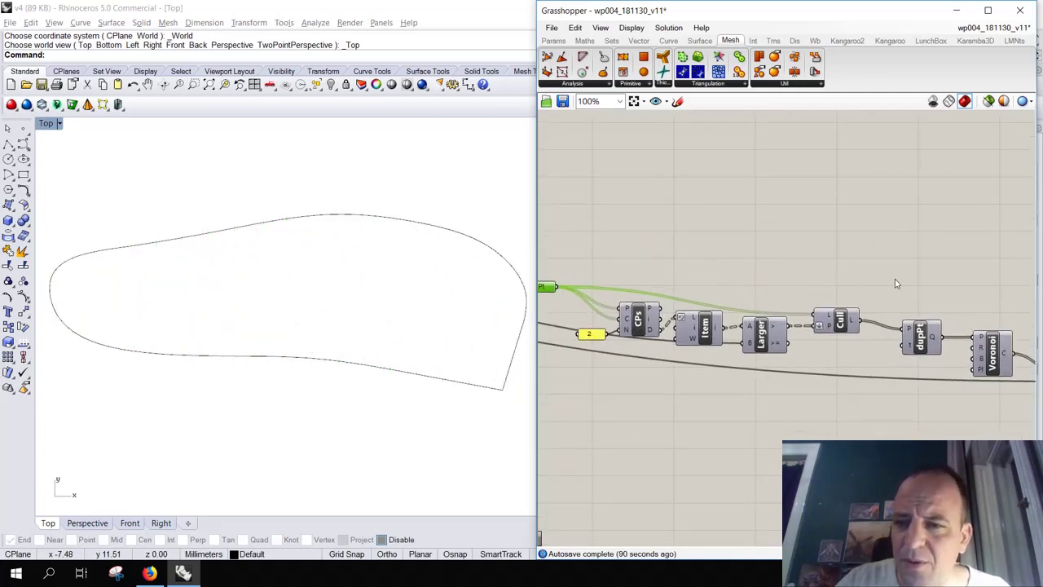
{"action": "right_click_drag", "start_coordinate": [877, 271], "coordinate": [738, 244]}
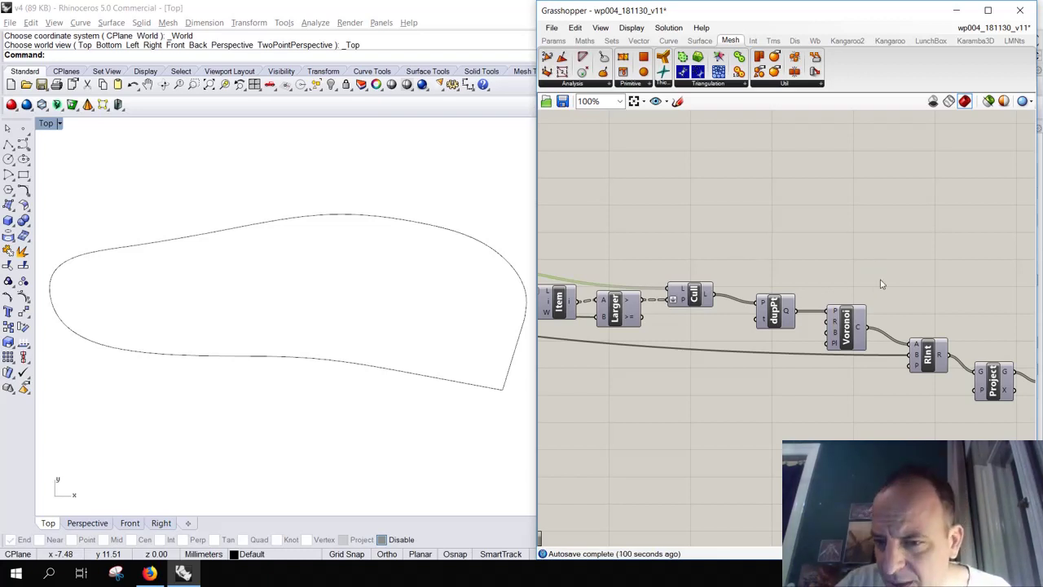
Briefly preview the raw Voronoi cells, then disable their preview.
{"action": "right_click_drag", "start_coordinate": [868, 268], "coordinate": [792, 254]}
{"action": "left_click", "coordinate": [784, 307]}
{"action": "mouse_move", "coordinate": [784, 307]}
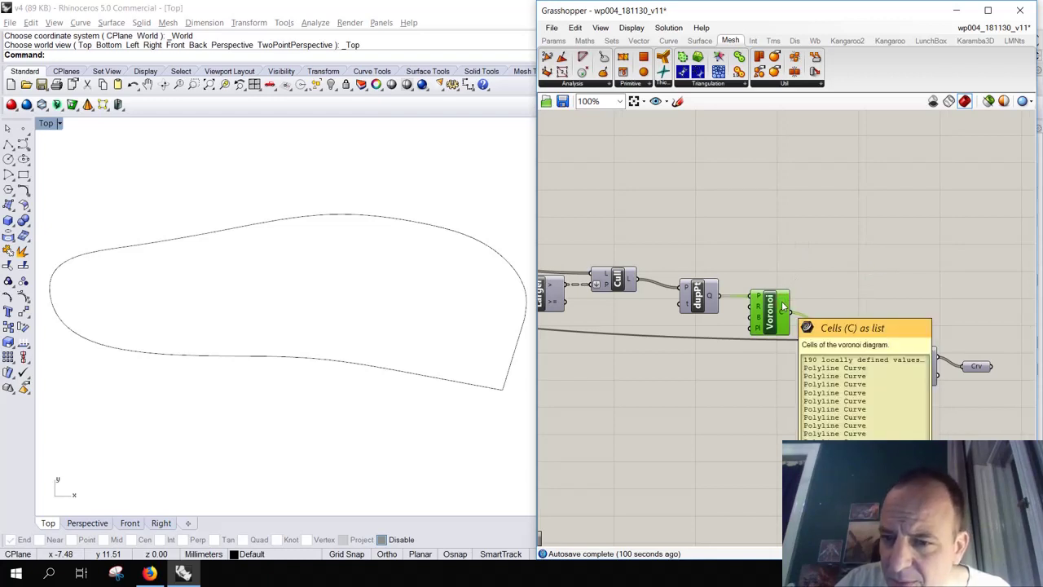
{"action": "middle_click", "coordinate": [785, 307]}
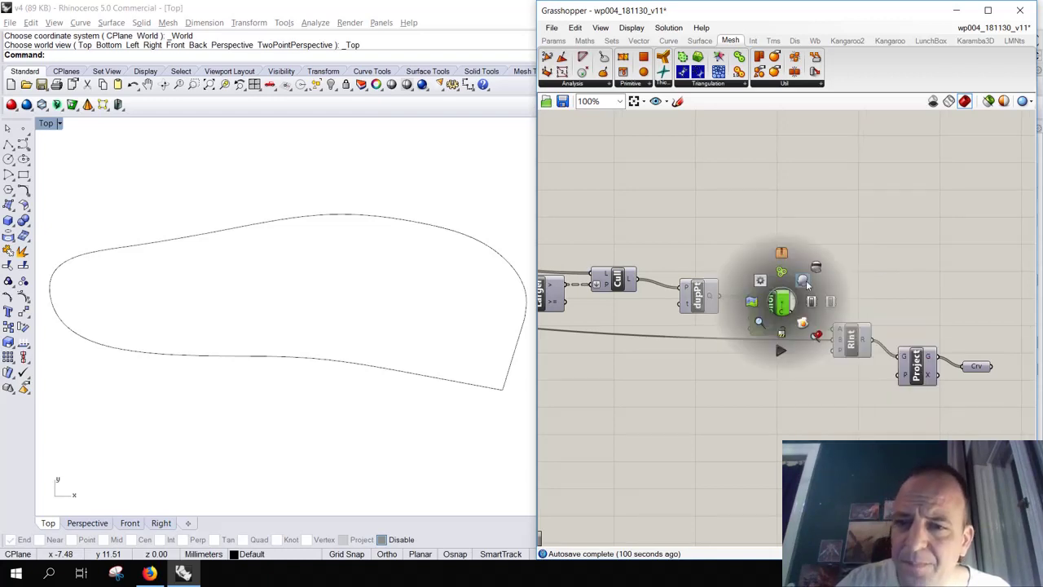
{"action": "left_click", "coordinate": [806, 281]}
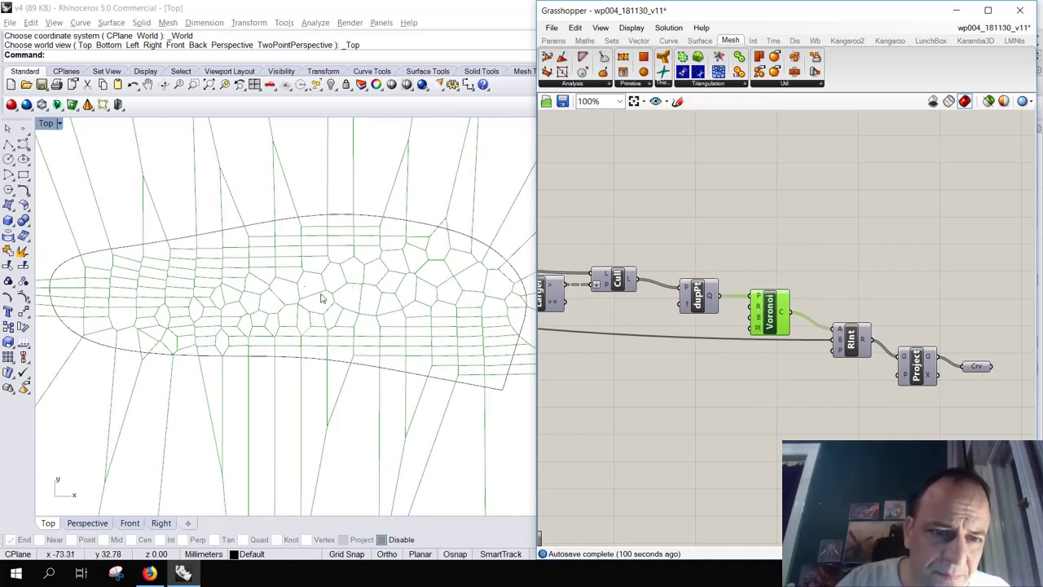
{"action": "middle_click", "coordinate": [766, 269]}
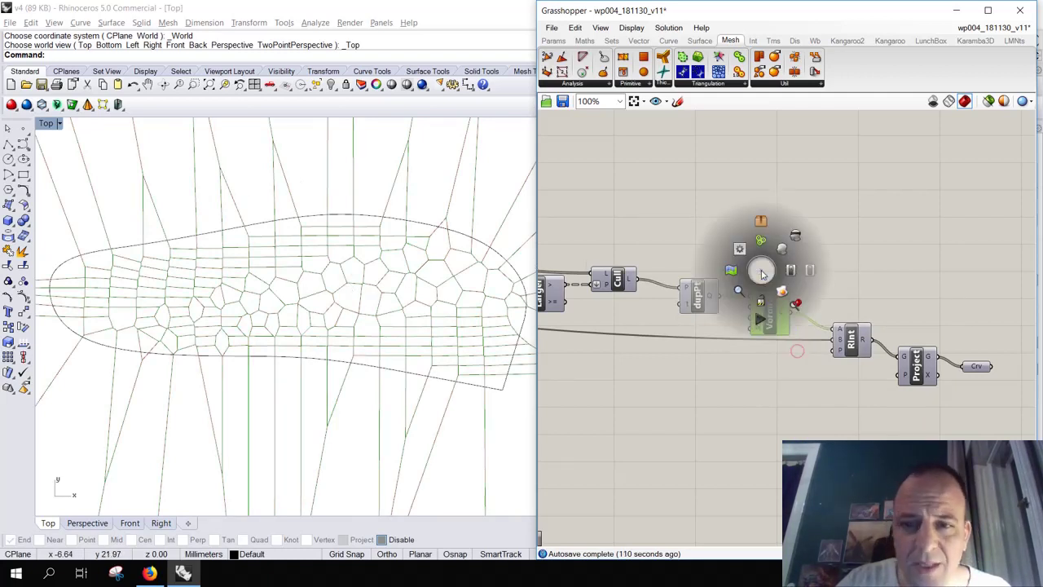
{"action": "left_click", "coordinate": [797, 245]}
Enable preview on the final Crv output and deselect it so the trimmed cells show red.
{"action": "right_click_drag", "start_coordinate": [801, 250], "coordinate": [665, 220]}
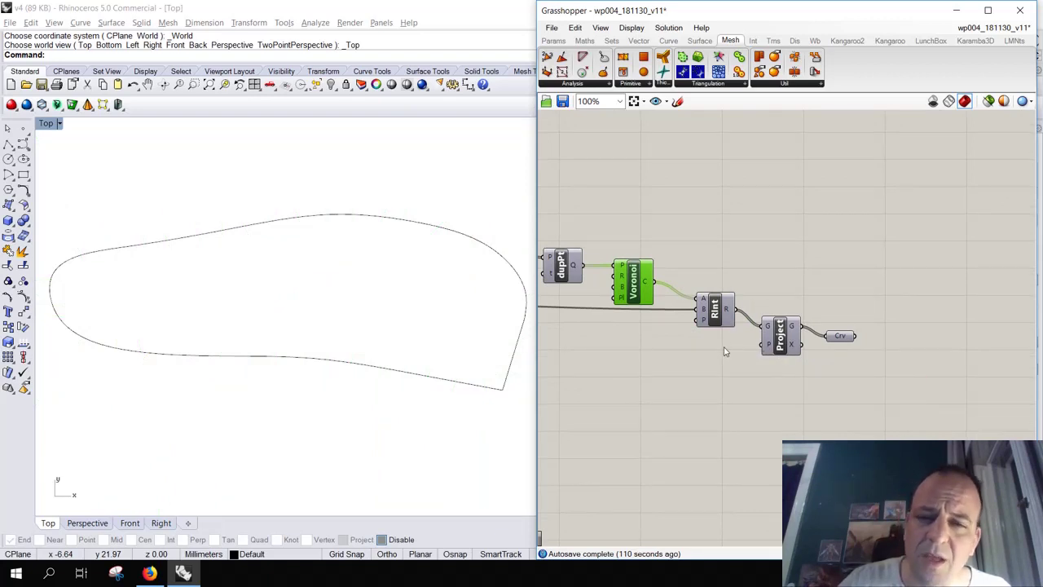
{"action": "left_click", "coordinate": [841, 336]}
{"action": "middle_click", "coordinate": [824, 298]}
{"action": "left_click", "coordinate": [847, 273]}
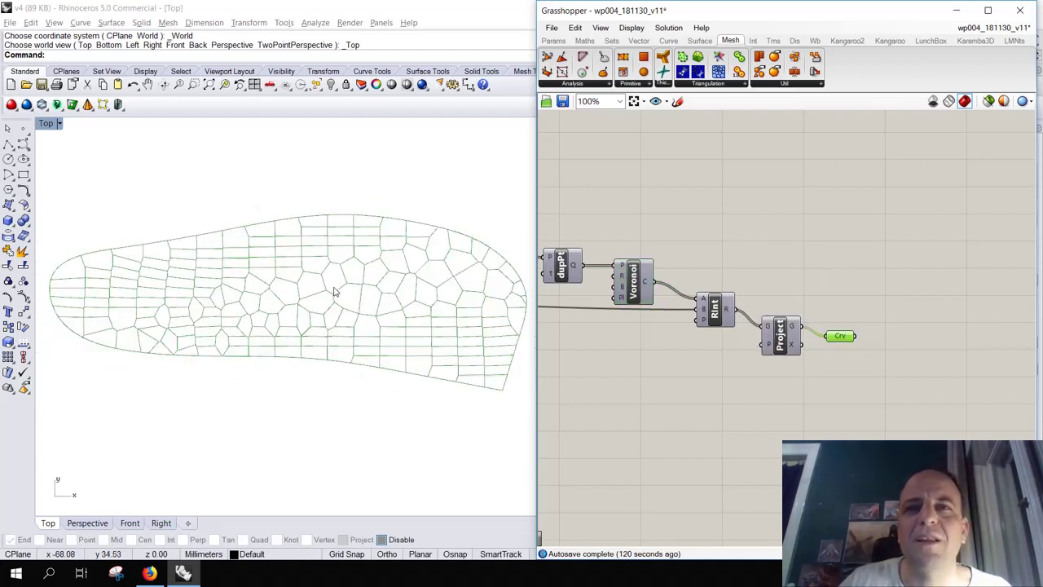
{"action": "left_click", "coordinate": [557, 243]}
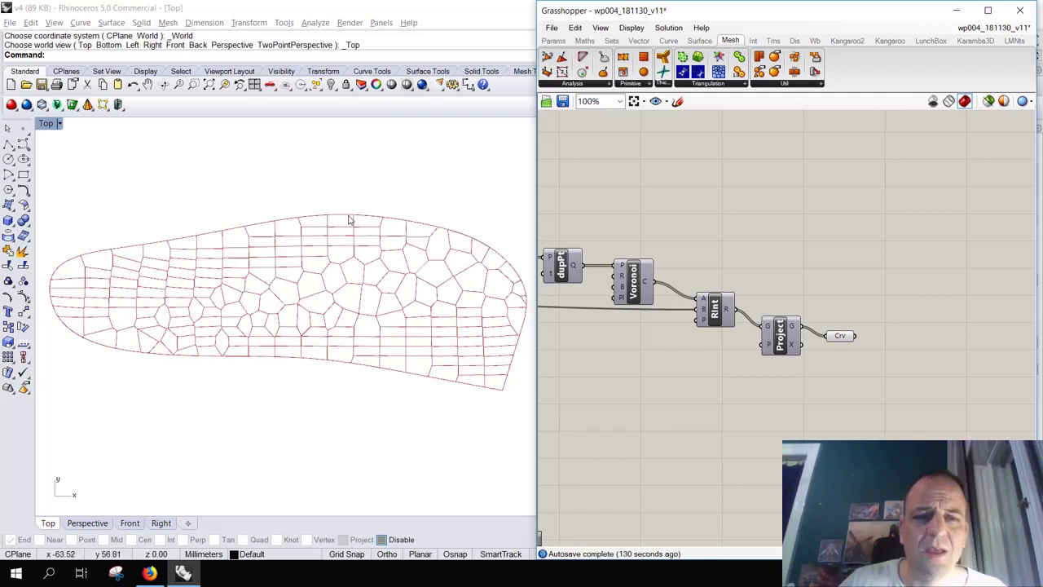
Navigate to the karamba slider column and set the number of point supports to 21.
{"action": "left_click", "coordinate": [625, 271]}
{"action": "left_click", "coordinate": [645, 209]}
{"action": "scroll", "coordinate": [659, 212], "scroll_direction": "down", "scroll_amount": 4}
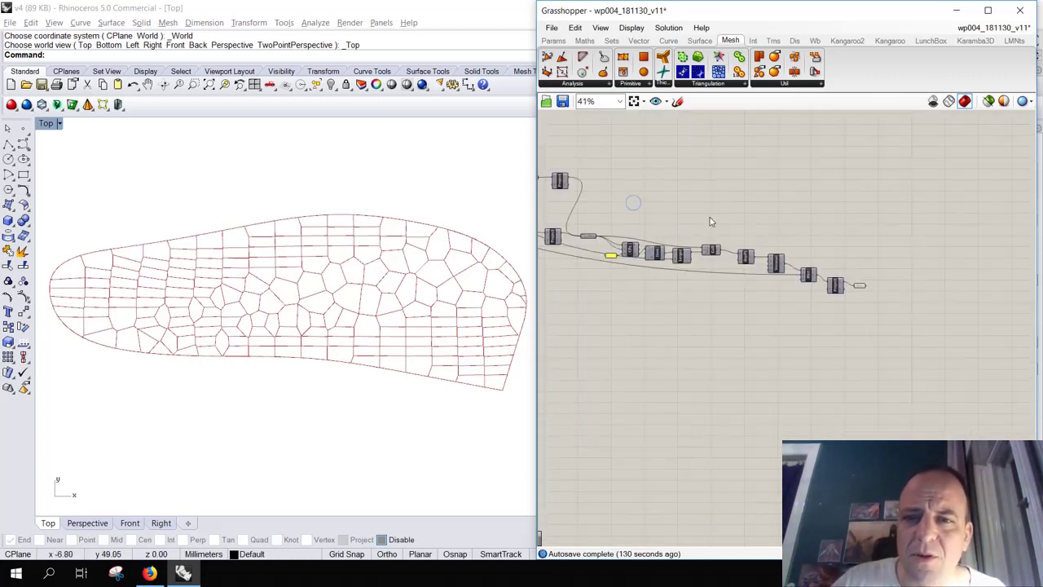
{"action": "right_click_drag", "start_coordinate": [710, 221], "coordinate": [812, 230]}
{"action": "right_click_drag", "start_coordinate": [618, 238], "coordinate": [731, 257]}
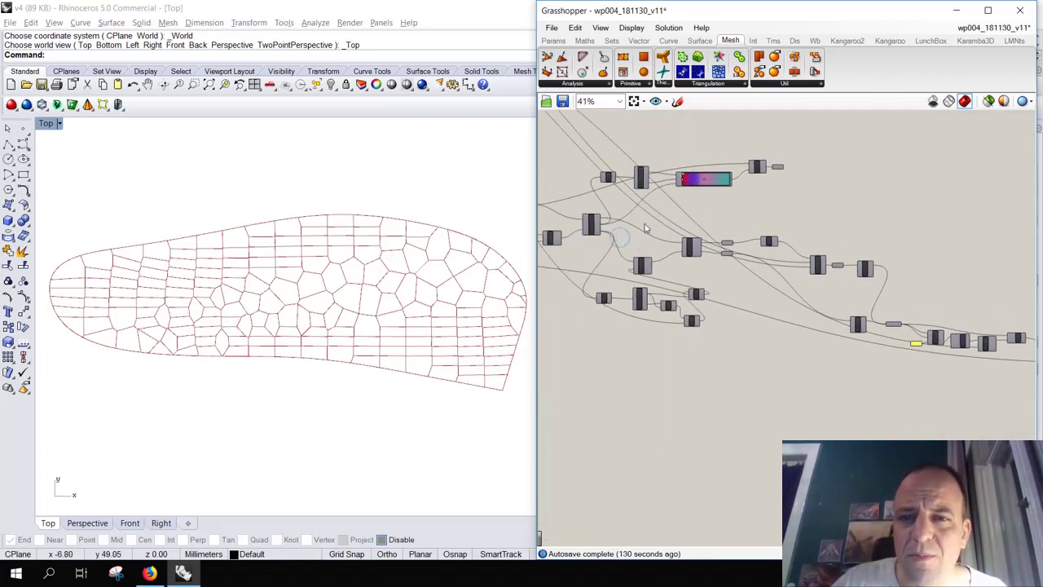
{"action": "right_click_drag", "start_coordinate": [648, 228], "coordinate": [781, 266]}
{"action": "right_click_drag", "start_coordinate": [643, 203], "coordinate": [652, 240]}
{"action": "right_click_drag", "start_coordinate": [652, 114], "coordinate": [692, 313]}
{"action": "scroll", "coordinate": [629, 169], "scroll_direction": "up", "scroll_amount": 2}
{"action": "scroll", "coordinate": [629, 166], "scroll_direction": "up", "scroll_amount": 1}
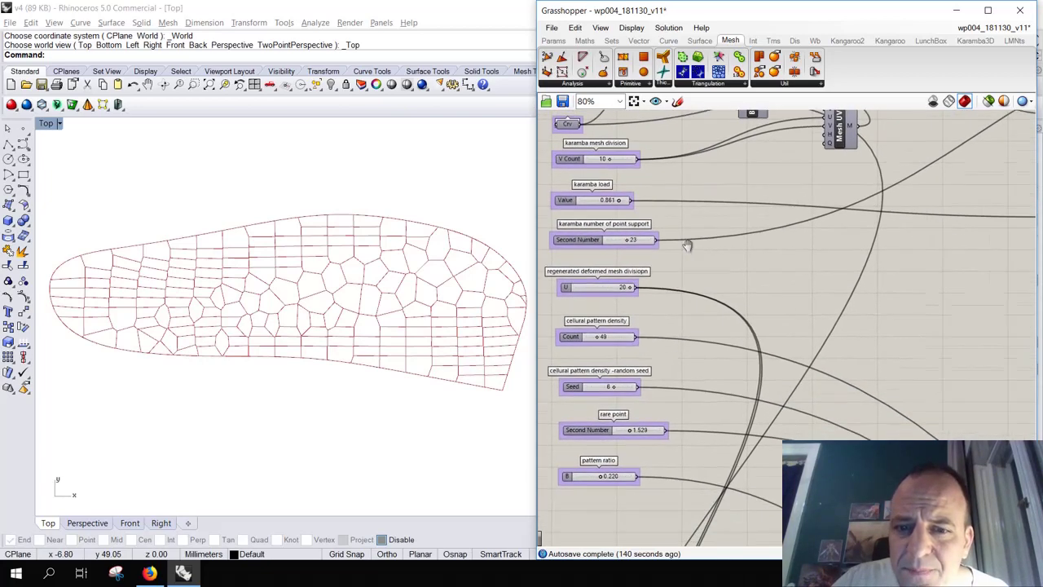
{"action": "right_click_drag", "start_coordinate": [687, 246], "coordinate": [689, 205]}
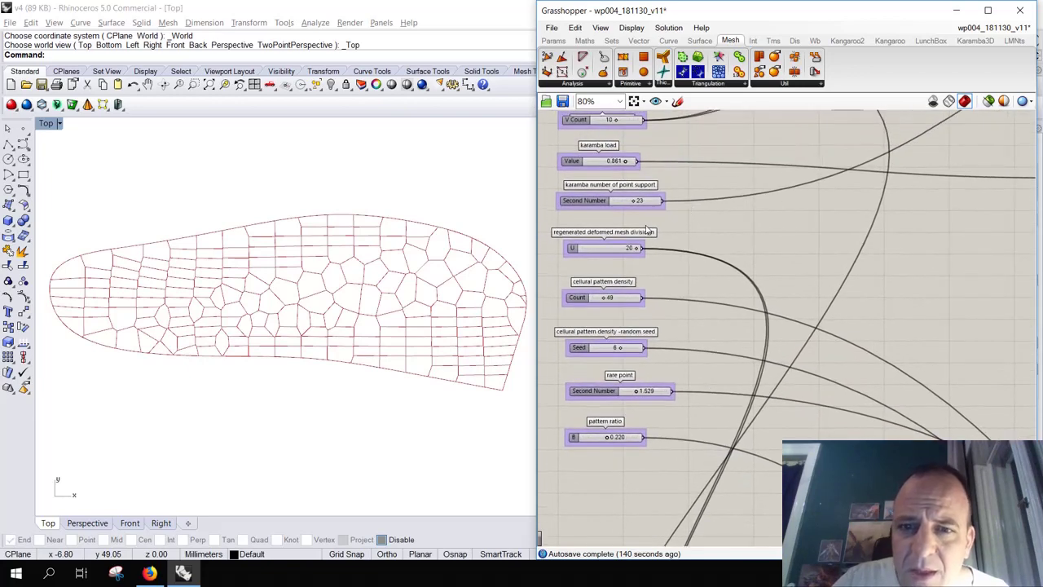
{"action": "scroll", "coordinate": [626, 208], "scroll_direction": "up", "scroll_amount": 2}
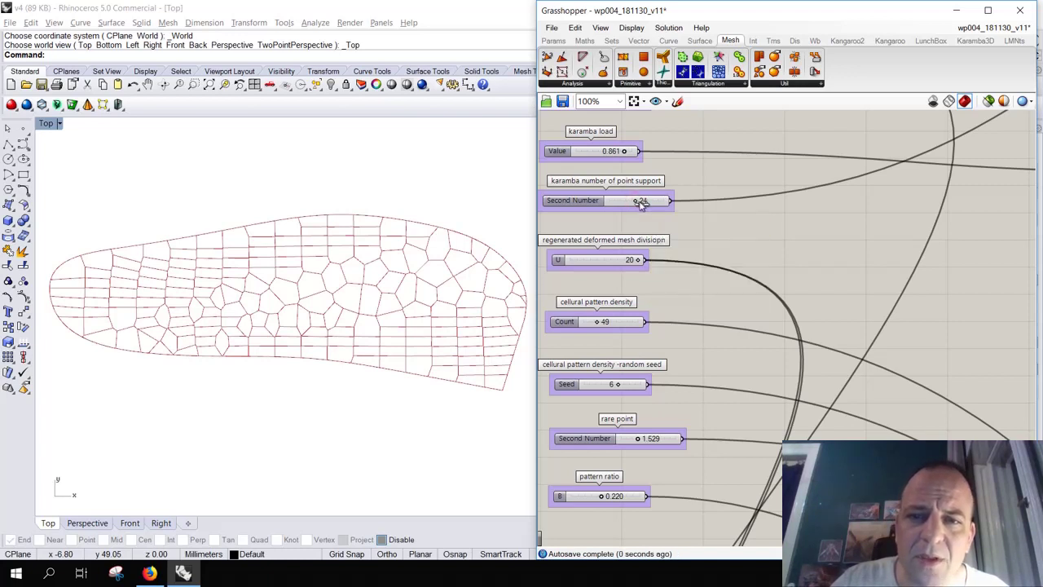
{"action": "mouse_move", "coordinate": [636, 202]}
{"action": "left_mouse_down"}
{"action": "mouse_move", "coordinate": [645, 206]}
{"action": "mouse_move", "coordinate": [626, 208]}
{"action": "mouse_move", "coordinate": [637, 206]}
{"action": "left_mouse_up"}
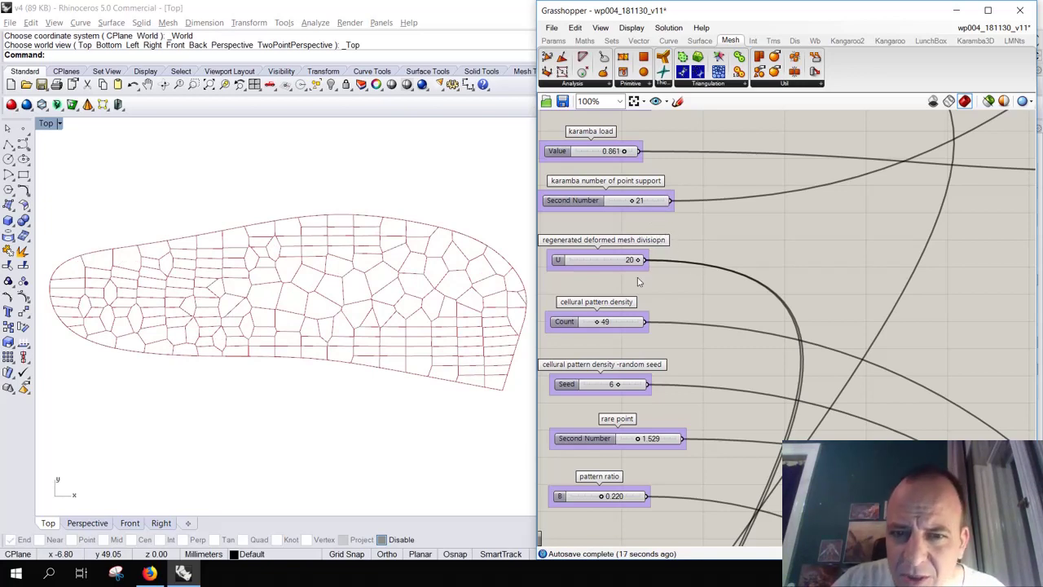
{"action": "right_click_drag", "start_coordinate": [644, 284], "coordinate": [691, 284]}
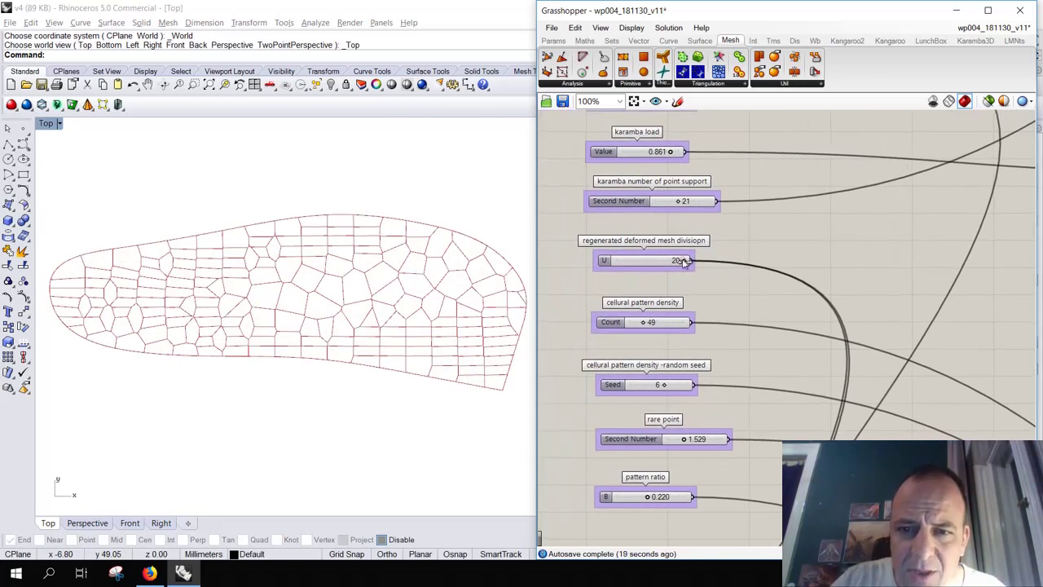
Set the regenerated deformed mesh division slider to 16 and the cellular pattern density Count to 11.
{"action": "left_click_drag", "start_coordinate": [685, 261], "coordinate": [643, 272]}
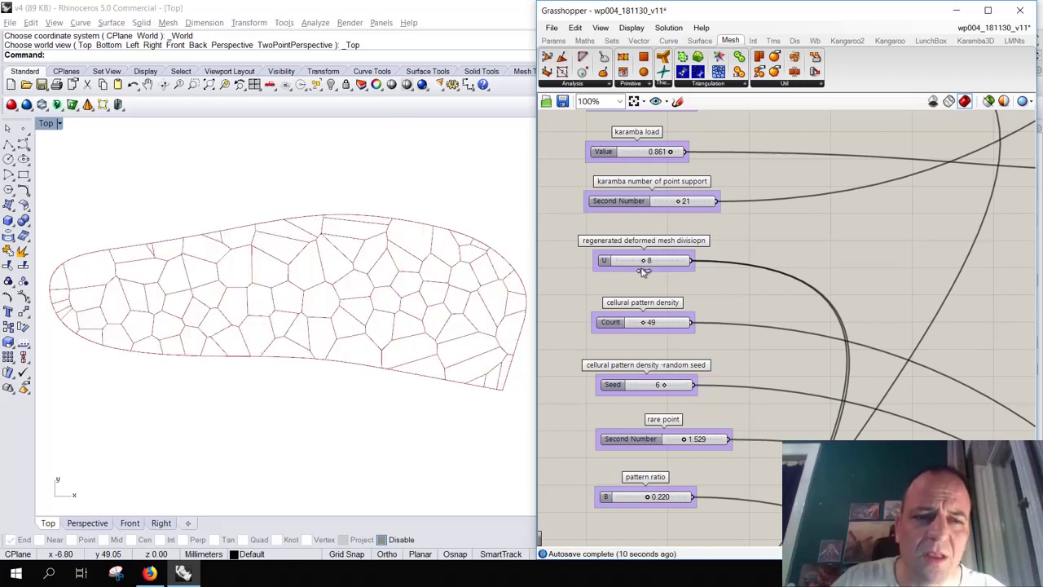
{"action": "left_click_drag", "start_coordinate": [644, 271], "coordinate": [672, 271]}
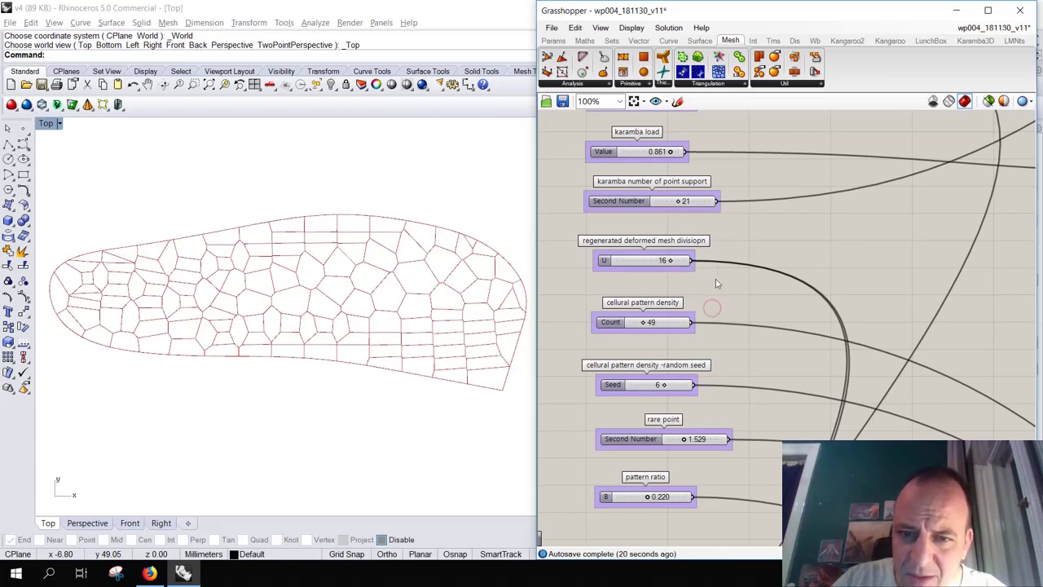
{"action": "right_click_drag", "start_coordinate": [714, 279], "coordinate": [715, 217]}
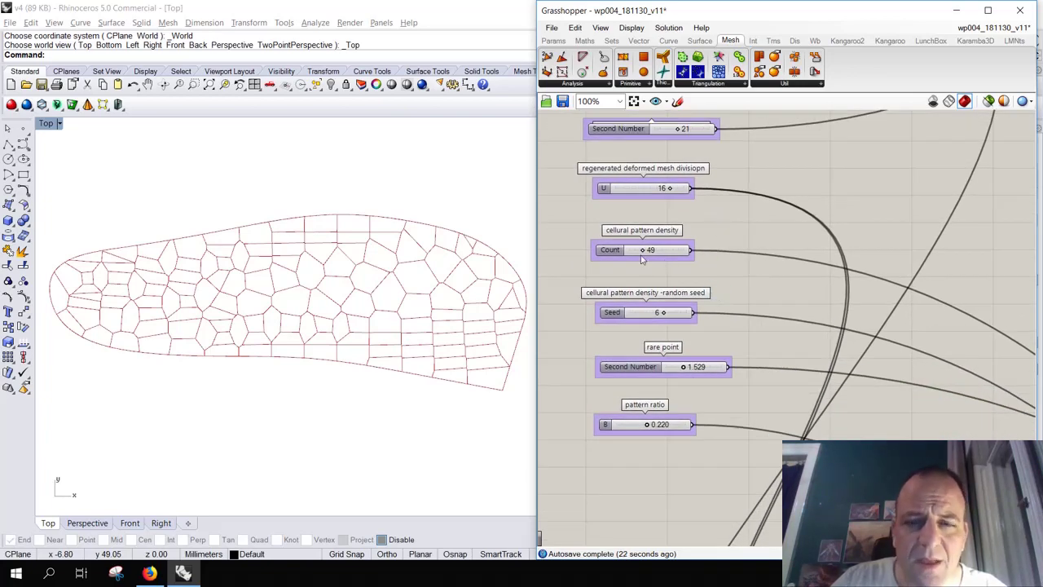
{"action": "mouse_move", "coordinate": [641, 253]}
{"action": "left_mouse_down"}
{"action": "mouse_move", "coordinate": [658, 255]}
{"action": "mouse_move", "coordinate": [633, 256]}
{"action": "left_mouse_up"}
{"action": "right_click_drag", "start_coordinate": [704, 321], "coordinate": [708, 261]}
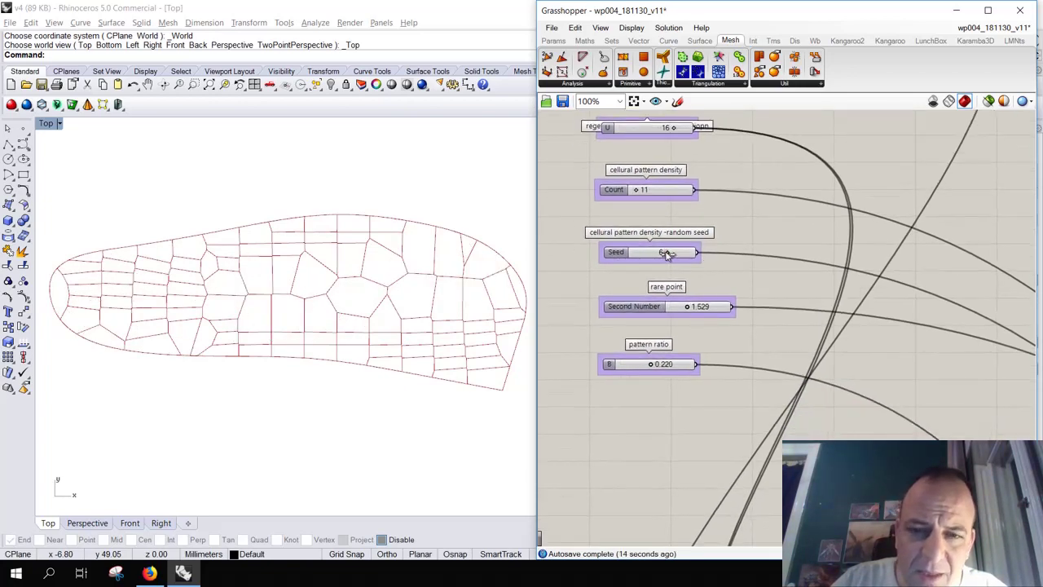
Change the cells' random Seed slider to 5.
{"action": "left_click_drag", "start_coordinate": [667, 254], "coordinate": [666, 255]}
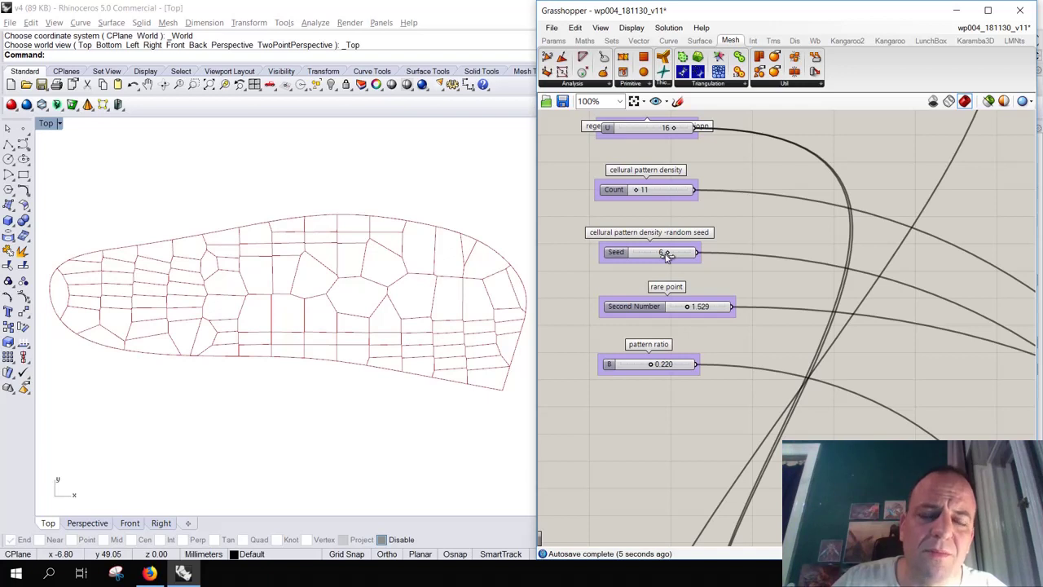
{"action": "left_click_drag", "start_coordinate": [667, 255], "coordinate": [664, 255]}
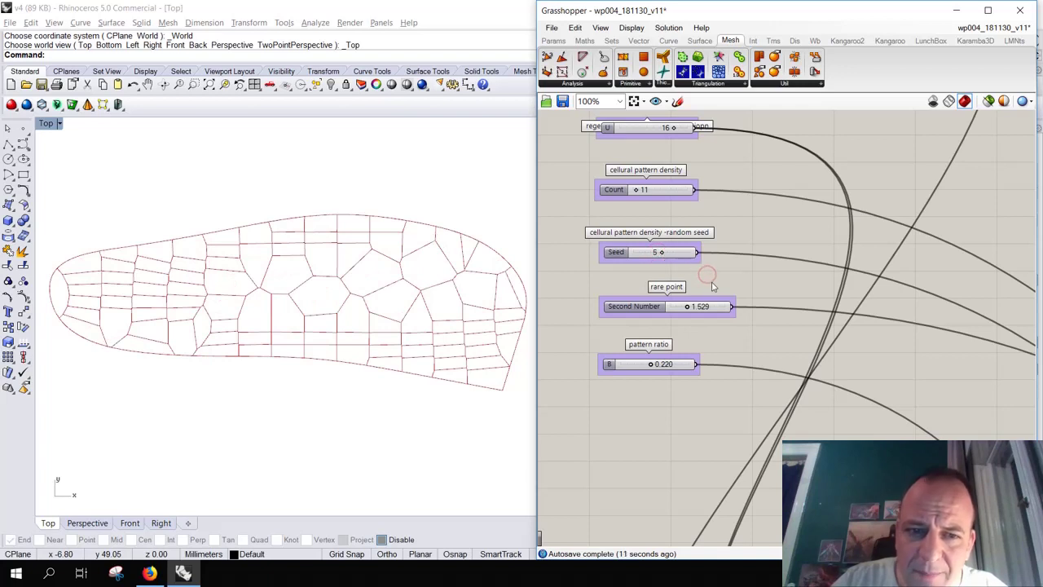
{"action": "right_click_drag", "start_coordinate": [709, 282], "coordinate": [721, 271]}
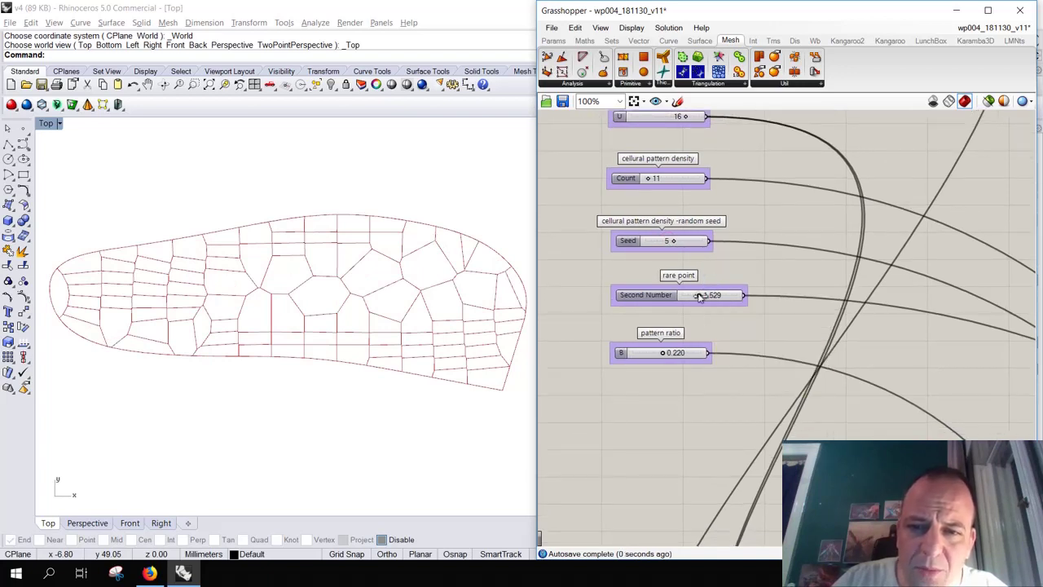
Drop the rare point Second Number slider to 0, then raise it to 1.450.
{"action": "left_click", "coordinate": [699, 296]}
{"action": "left_click_drag", "start_coordinate": [698, 297], "coordinate": [681, 299]}
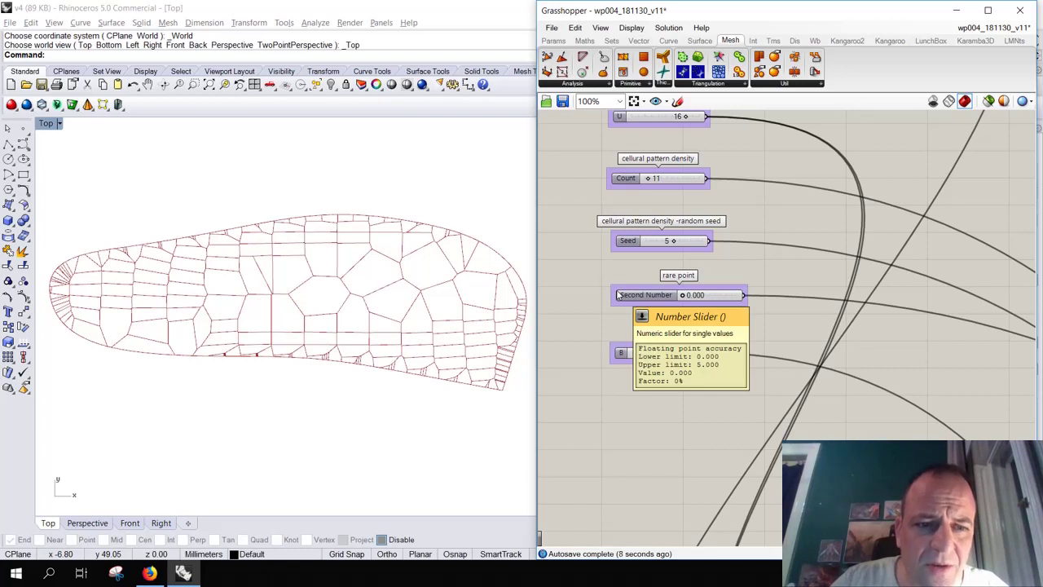
{"action": "left_click_drag", "start_coordinate": [682, 298], "coordinate": [698, 299]}
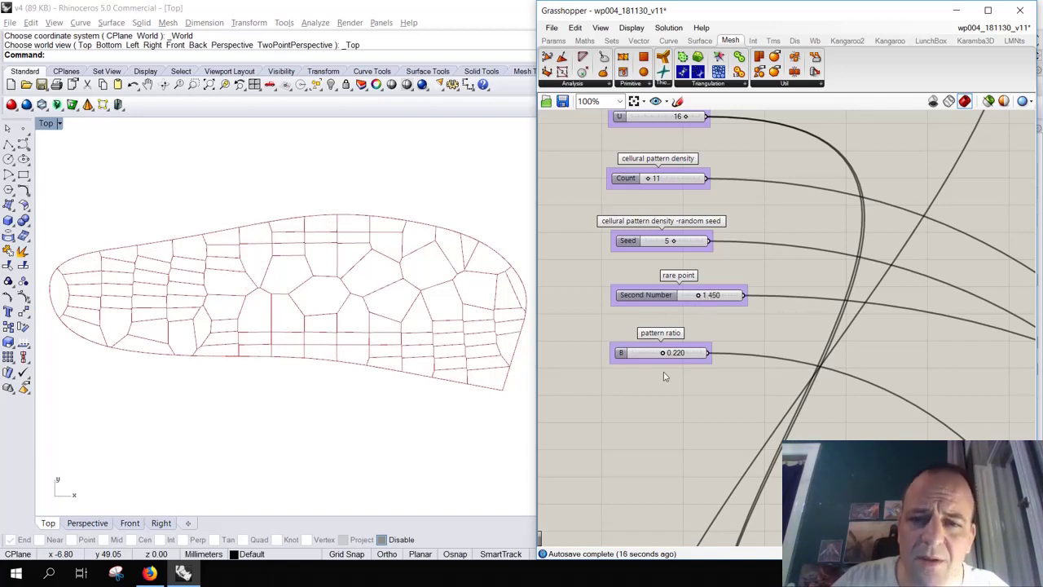
{"action": "right_click_drag", "start_coordinate": [666, 388], "coordinate": [652, 354]}
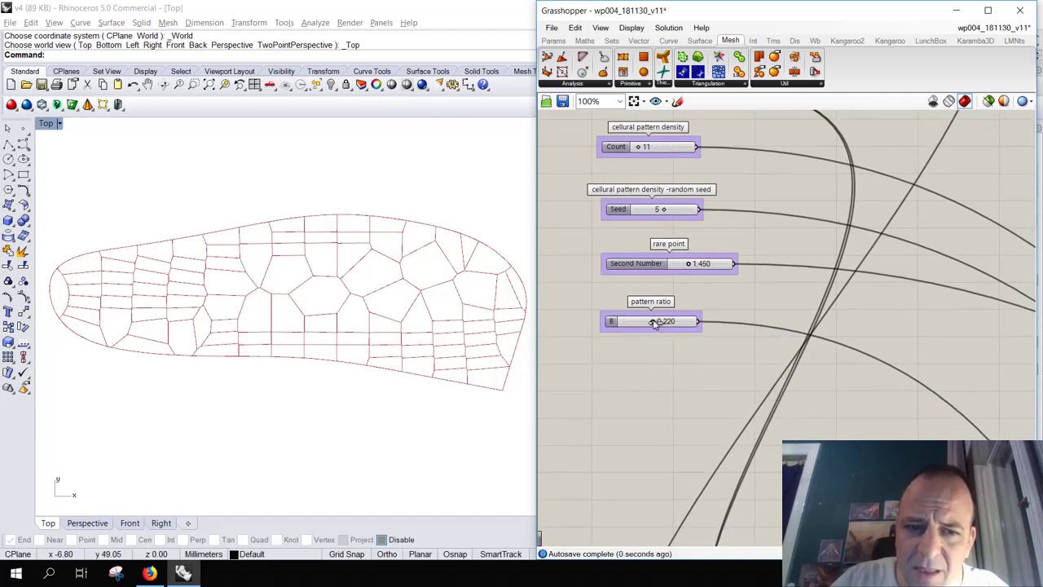
Nudge the pattern ratio slider from 0.220 up to 0.240.
{"action": "mouse_move", "coordinate": [656, 323]}
{"action": "left_mouse_down"}
{"action": "mouse_move", "coordinate": [668, 322]}
{"action": "mouse_move", "coordinate": [657, 323]}
{"action": "left_mouse_up"}
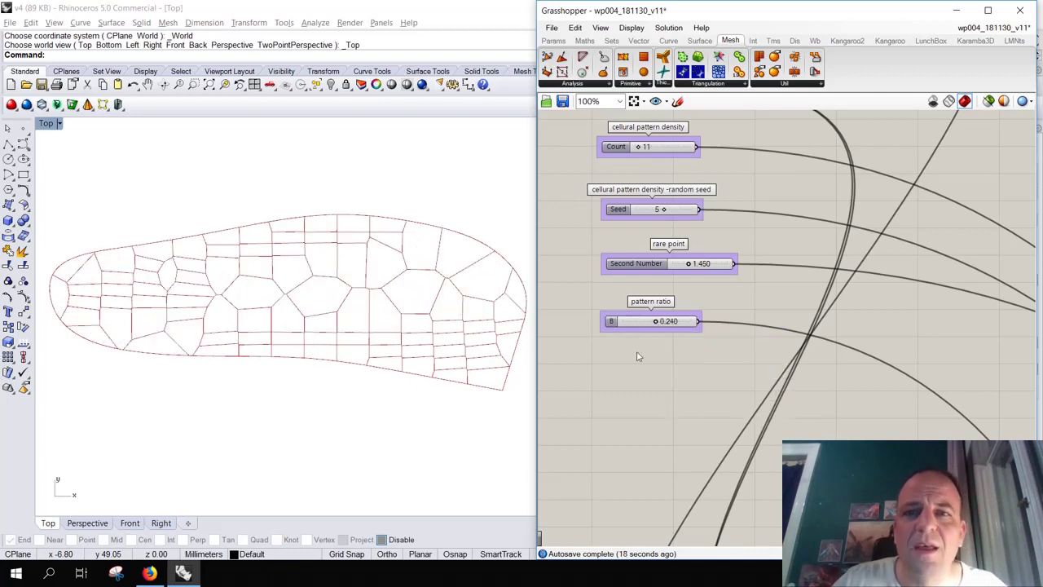